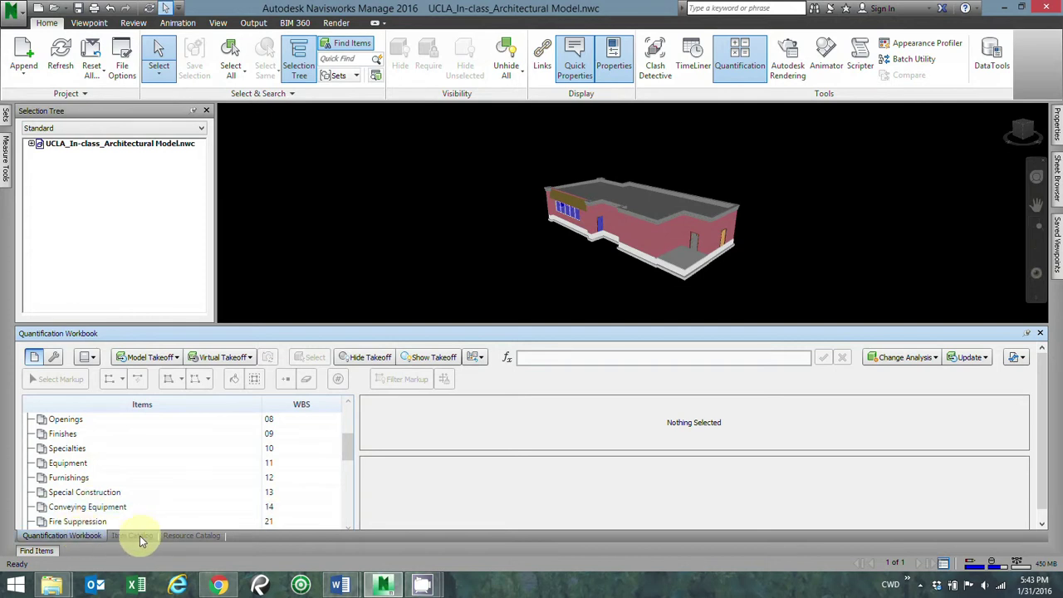
Step: Switch to the Item Catalog and add a new item under the Masonry group
{"action": "left_click", "coordinate": [95, 360]}
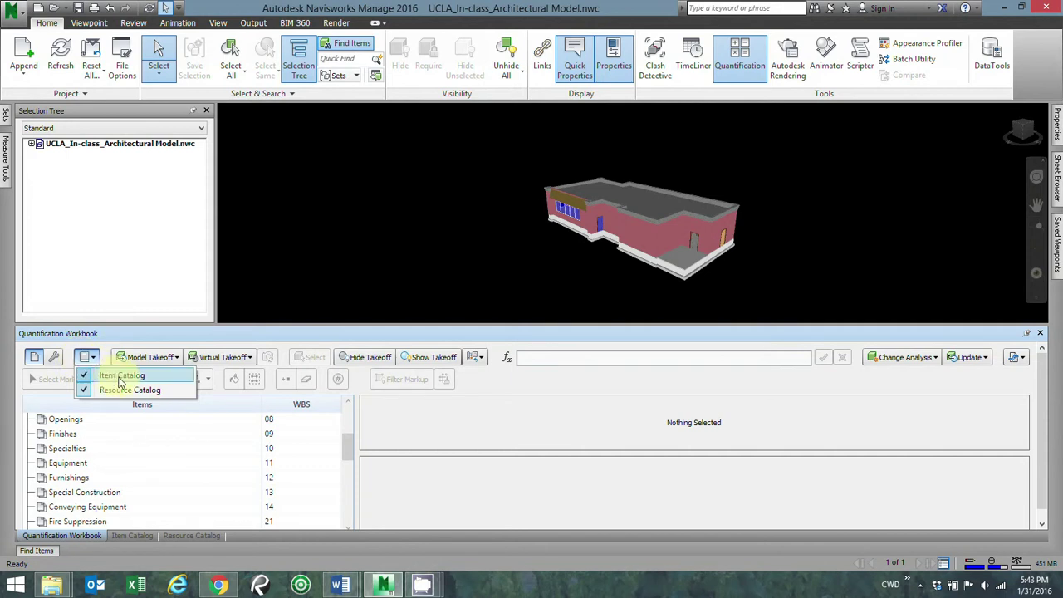
{"action": "left_click", "coordinate": [137, 332]}
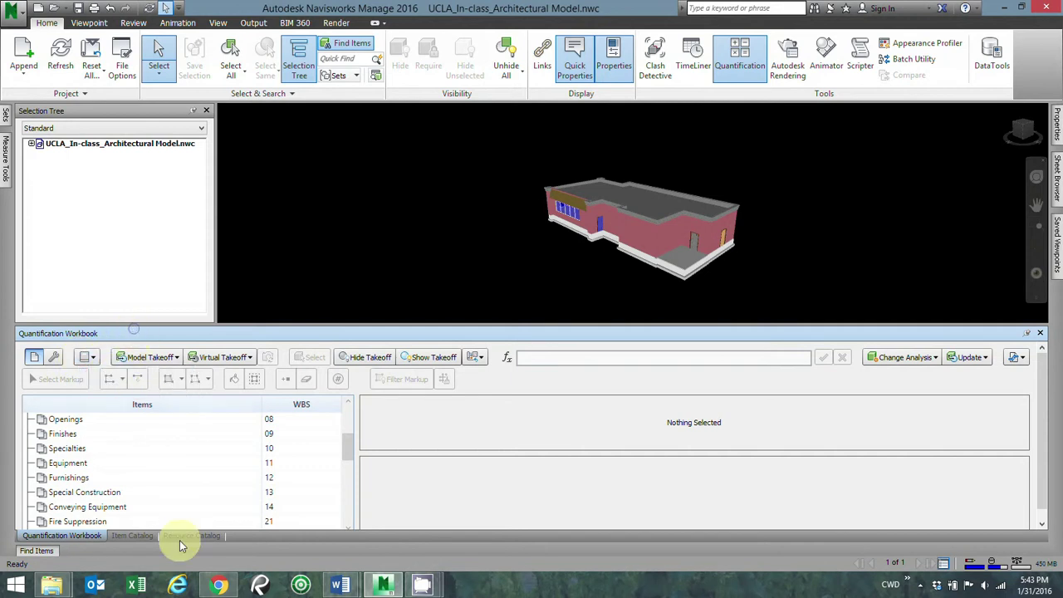
{"action": "left_click", "coordinate": [137, 536]}
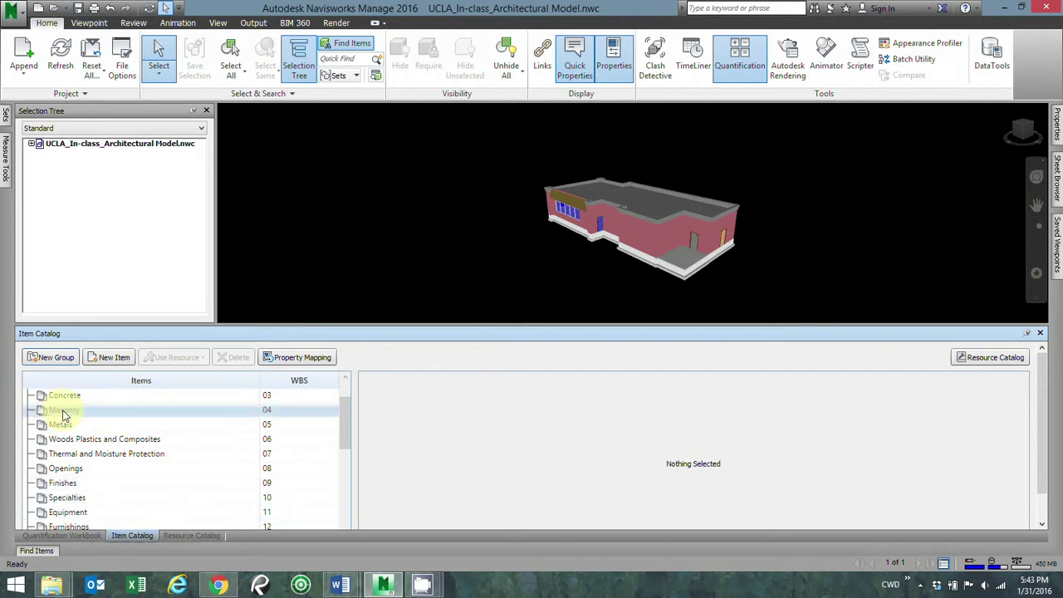
{"action": "left_click", "coordinate": [68, 413]}
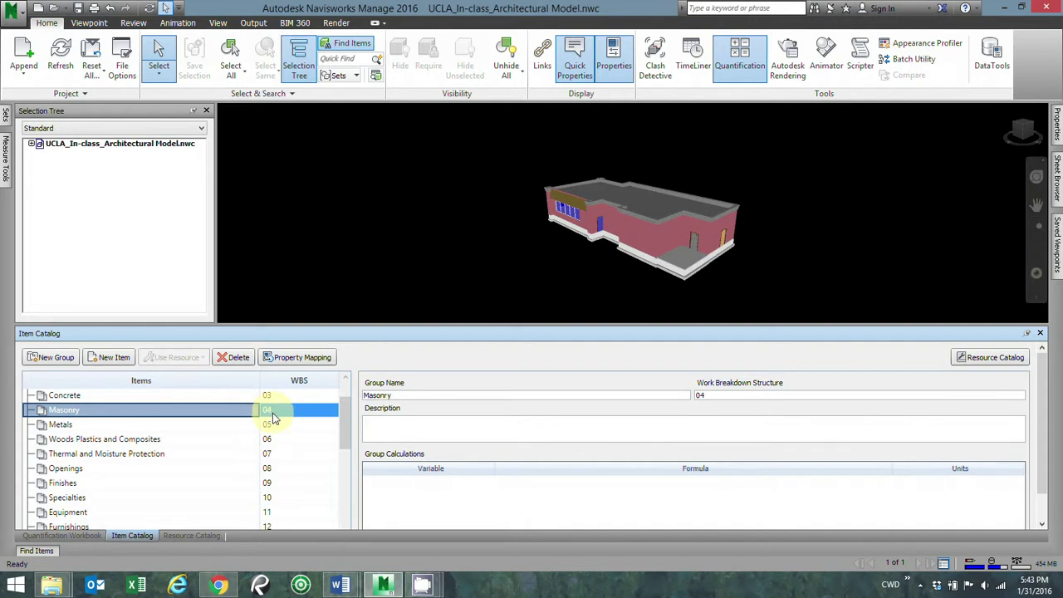
{"action": "left_click", "coordinate": [105, 359]}
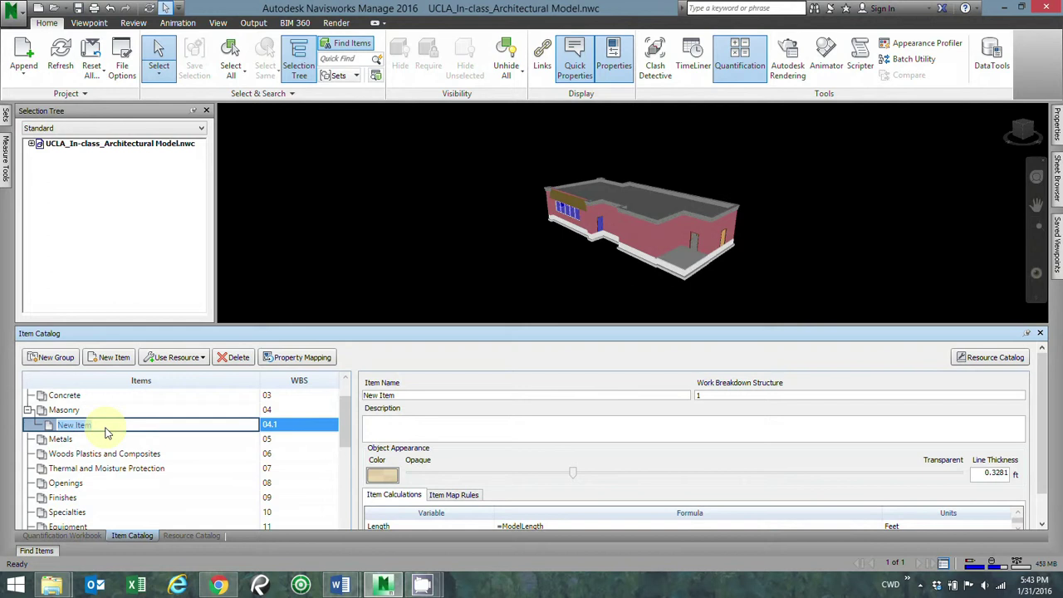
Step: Name the new item 'Masonry Wall' and set its WBS code to 2000, giving 04.2000
{"action": "type", "text": "Masonry Wall"}
{"action": "key", "text": "Return"}
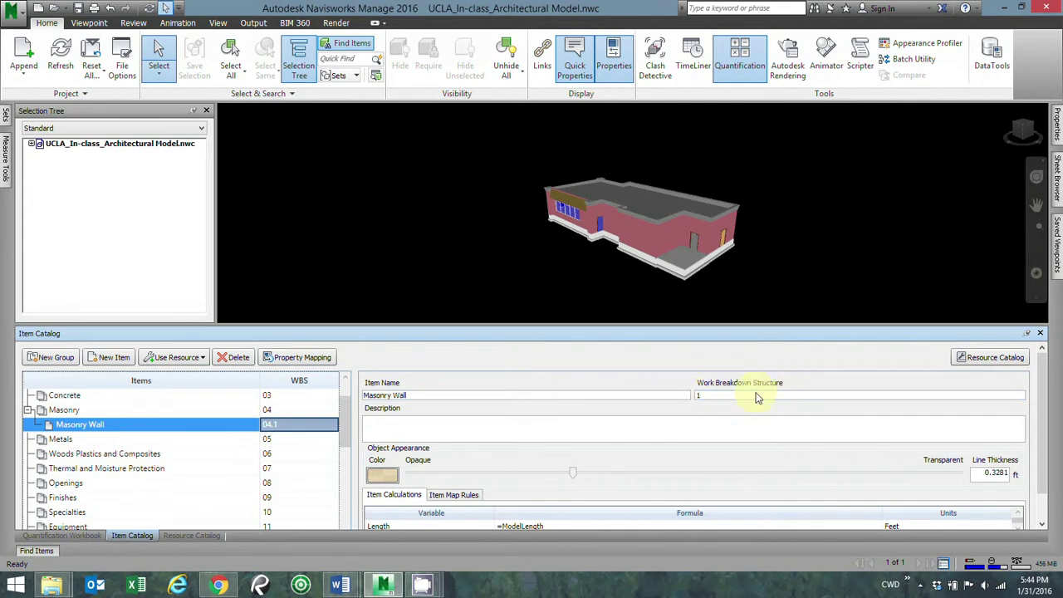
{"action": "key", "text": "BackSpace"}
{"action": "left_click", "coordinate": [712, 396]}
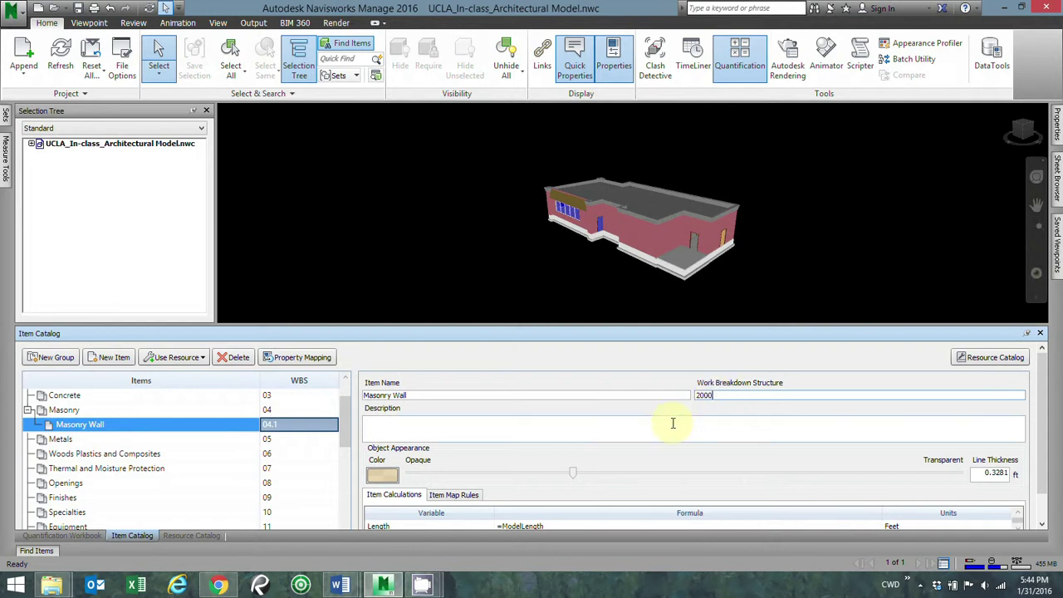
{"action": "left_click", "coordinate": [617, 425]}
{"action": "left_click", "coordinate": [281, 428]}
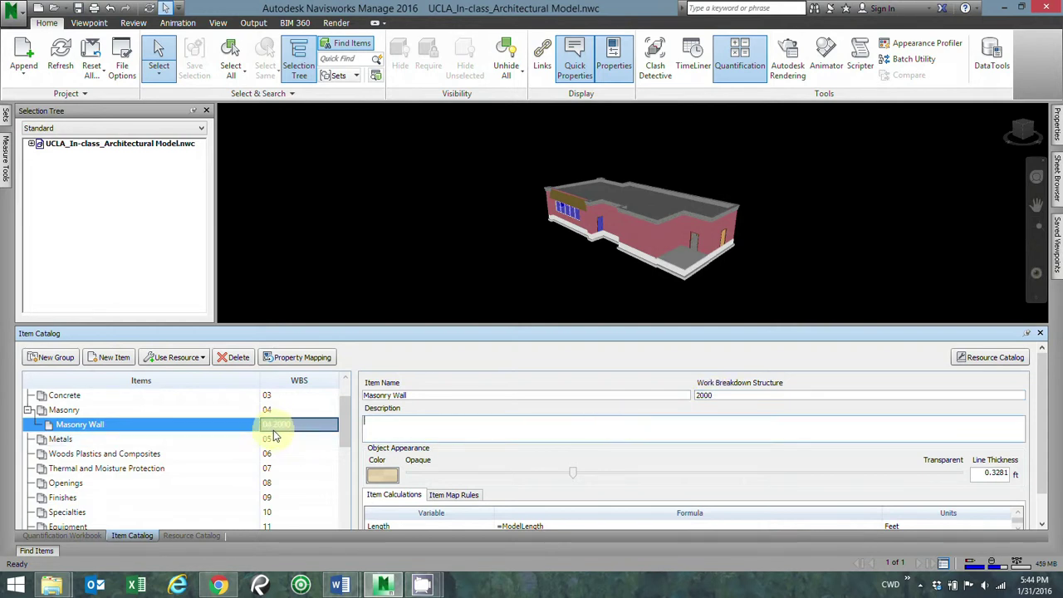
Step: Enlarge the Item Catalog panel and place the cursor in Masonry Wall's Description field
{"action": "left_click", "coordinate": [718, 395]}
{"action": "left_click_drag", "start_coordinate": [1046, 407], "coordinate": [1042, 434]}
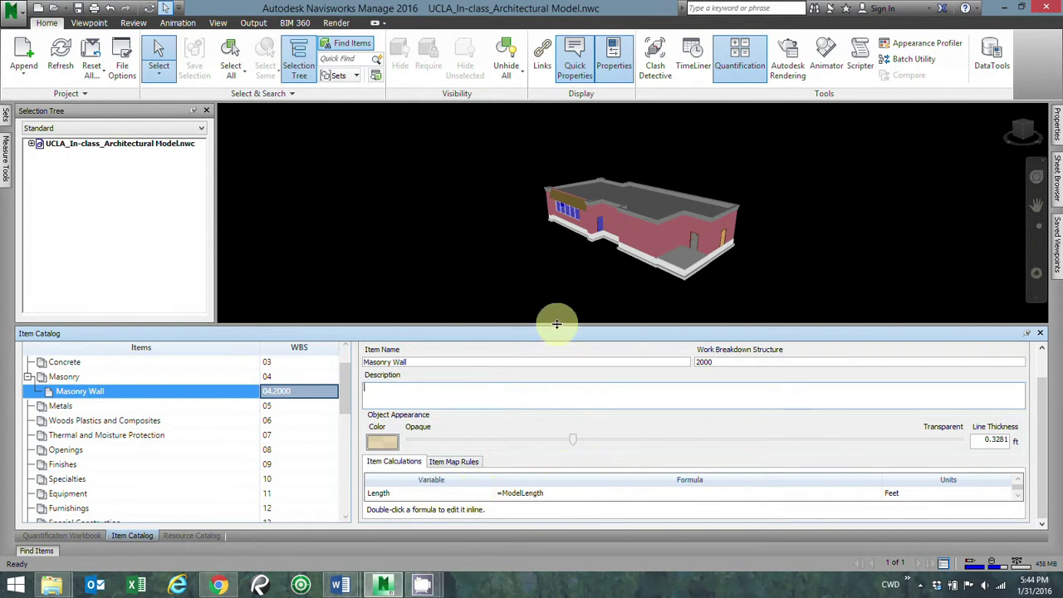
{"action": "left_click_drag", "start_coordinate": [556, 324], "coordinate": [553, 289]}
{"action": "left_click", "coordinate": [931, 399]}
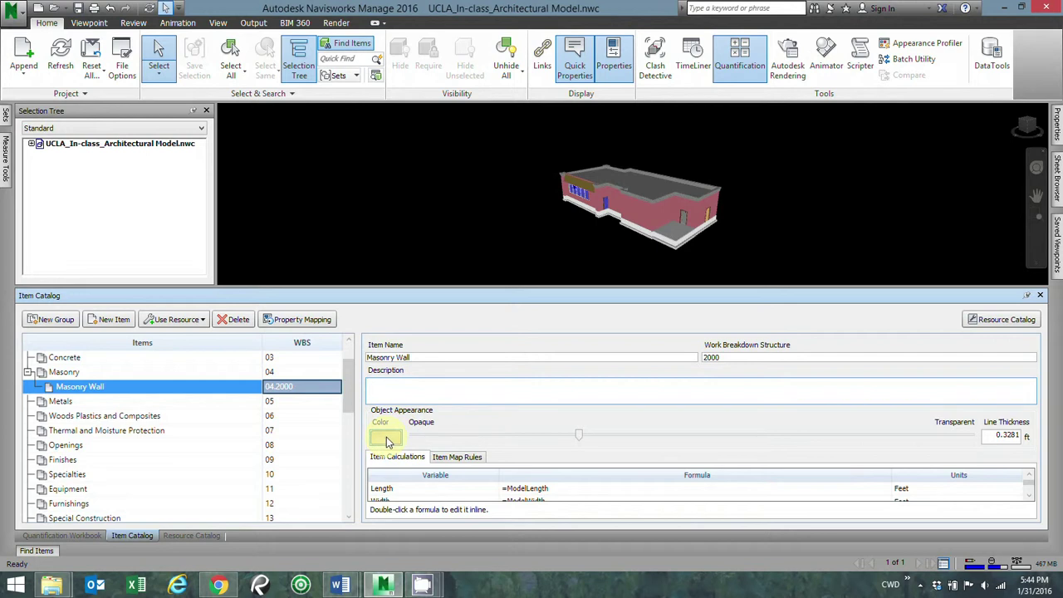
{"action": "mouse_move", "coordinate": [580, 439]}
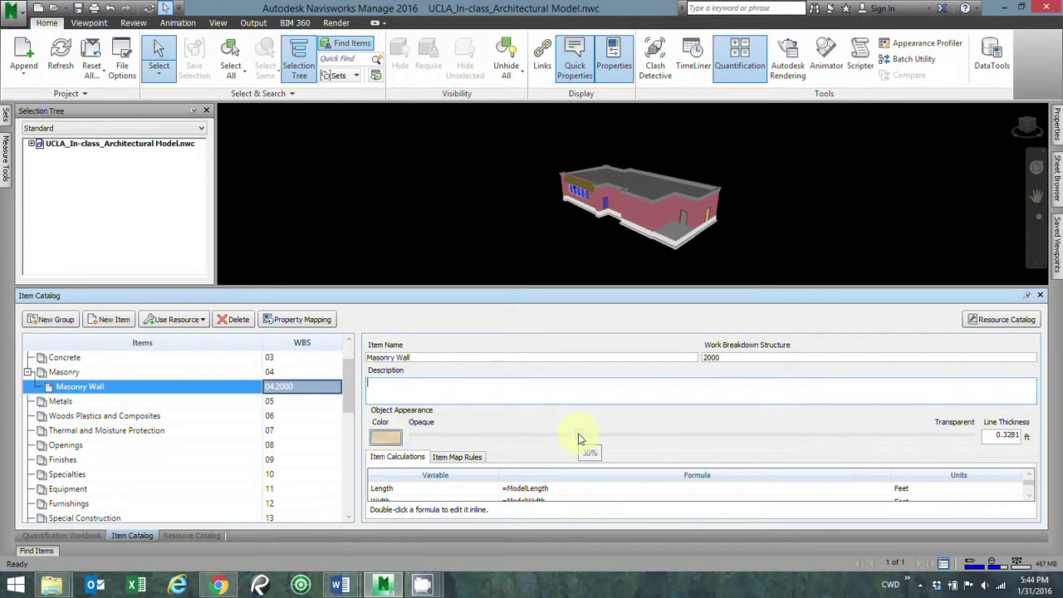
Step: Give the Masonry Wall item a green colour and lower its transparency
{"action": "left_click", "coordinate": [387, 438]}
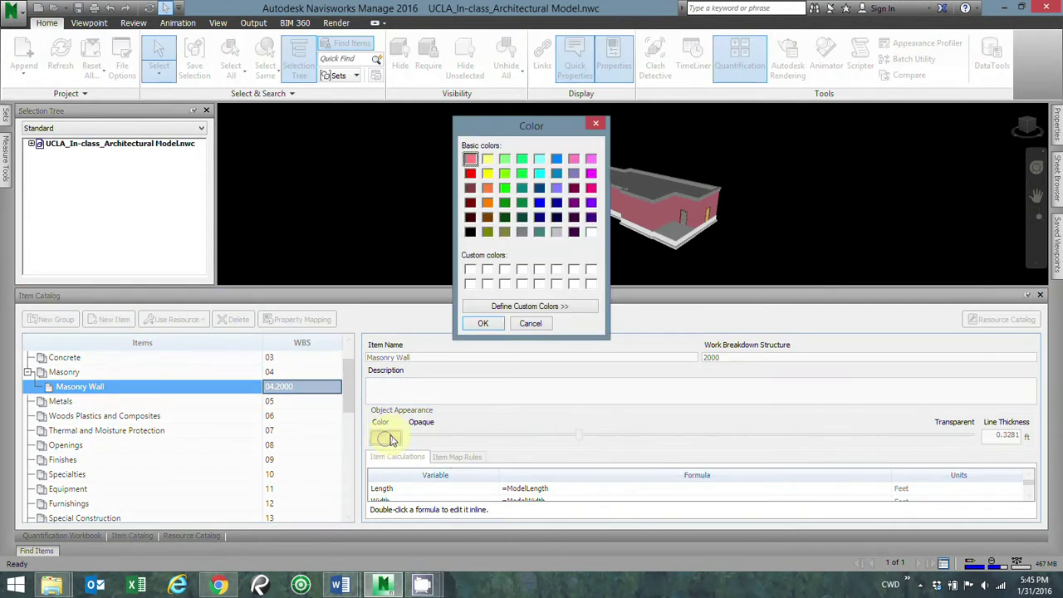
{"action": "left_click", "coordinate": [505, 190]}
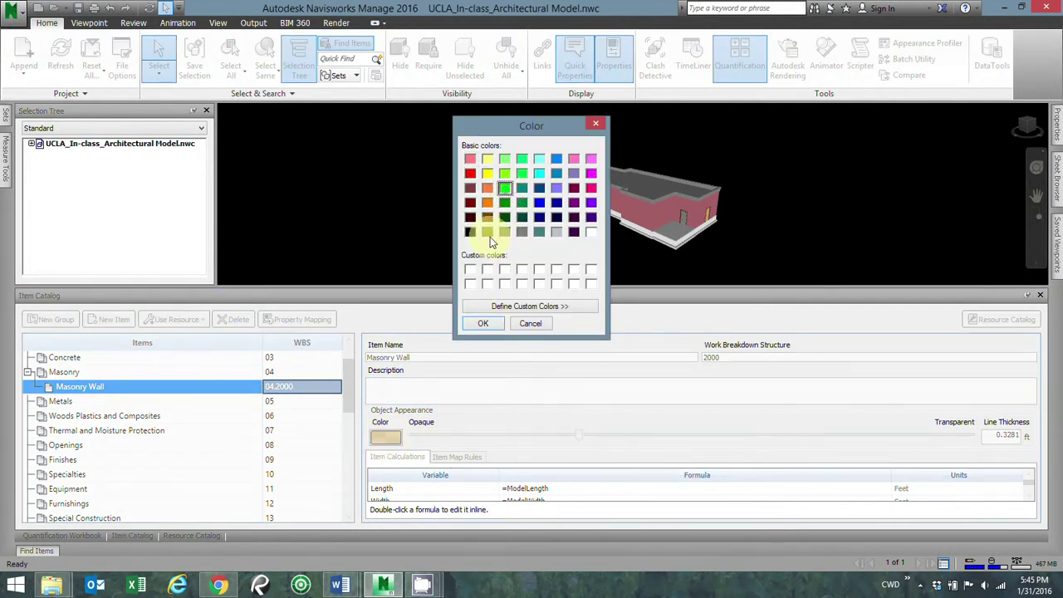
{"action": "left_click", "coordinate": [483, 323]}
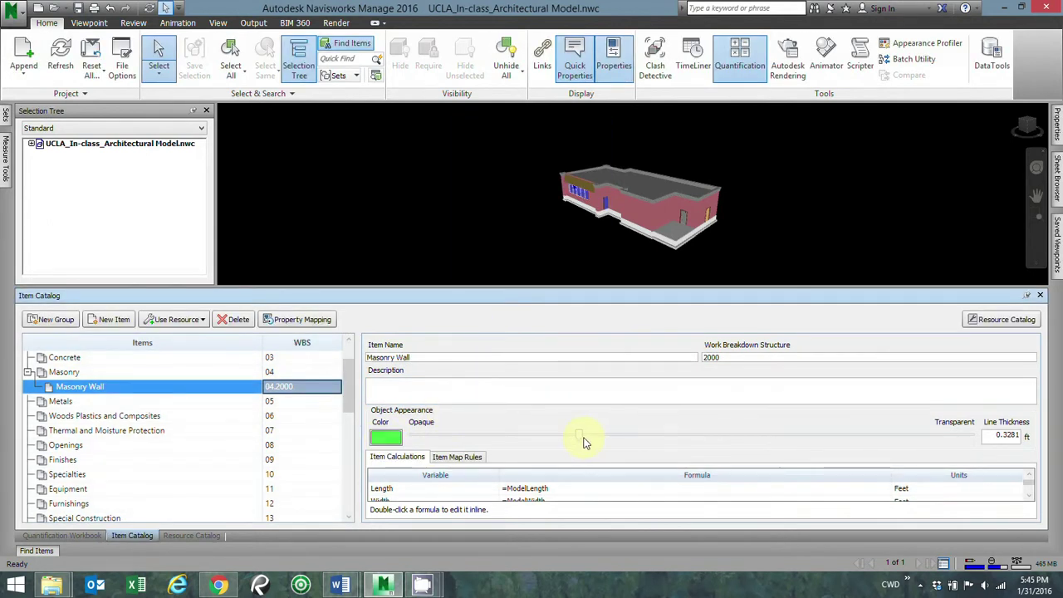
{"action": "mouse_move", "coordinate": [581, 442]}
{"action": "left_click_drag", "start_coordinate": [582, 442], "coordinate": [477, 453]}
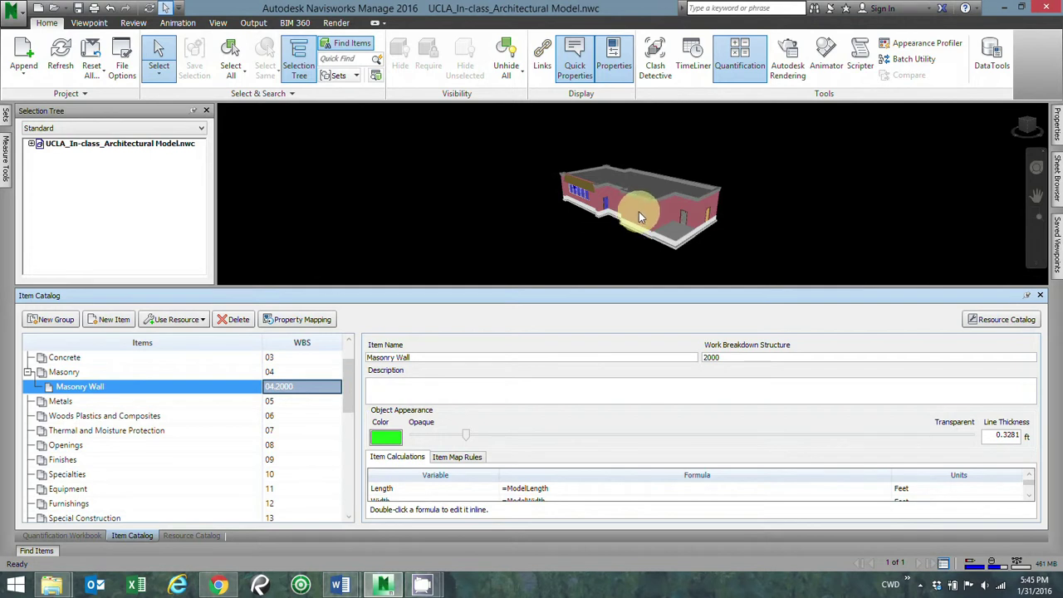
Step: Select a Basic Wall in the 3D view and try dragging it onto Masonry Wall
{"action": "left_click_drag", "start_coordinate": [640, 214], "coordinate": [127, 535]}
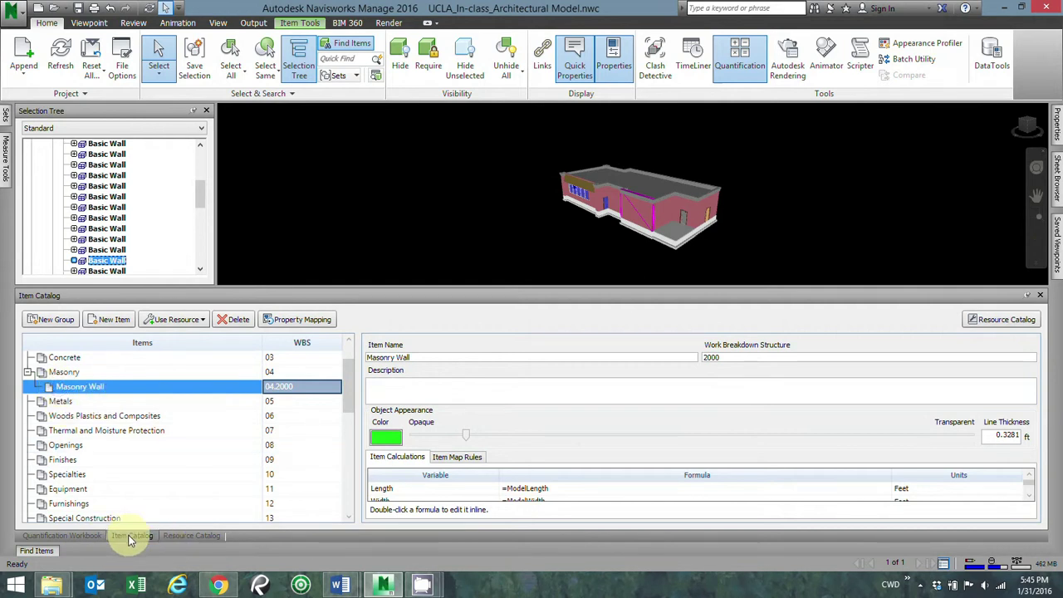
{"action": "left_click_drag", "start_coordinate": [129, 540], "coordinate": [74, 391]}
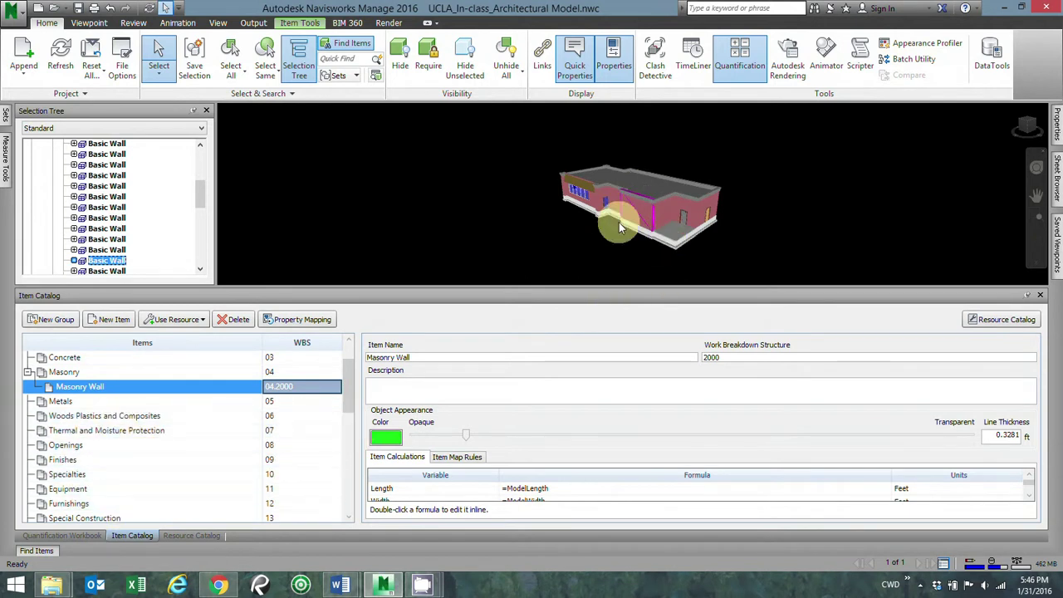
{"action": "left_click", "coordinate": [67, 536]}
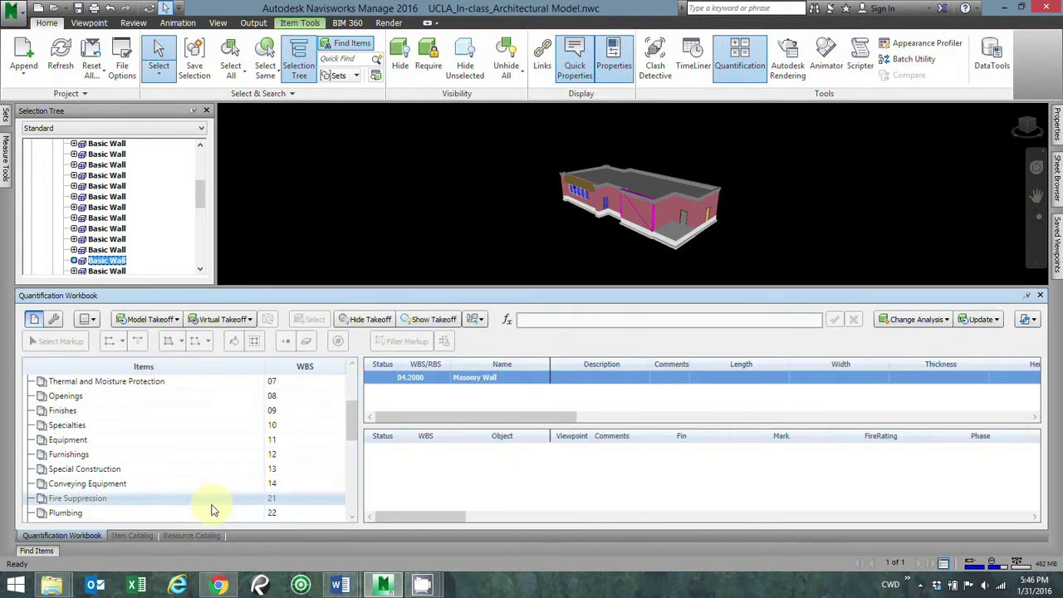
Step: Take off a selected building wall into Masonry Wall as object 04.2000.1
{"action": "left_click_drag", "start_coordinate": [354, 438], "coordinate": [354, 391]}
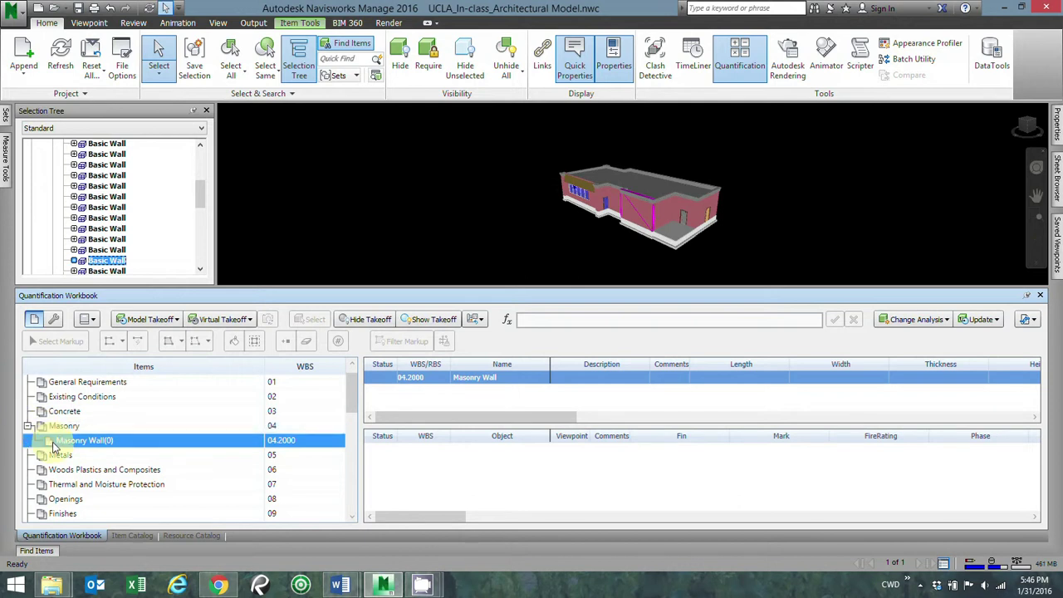
{"action": "left_click", "coordinate": [606, 225]}
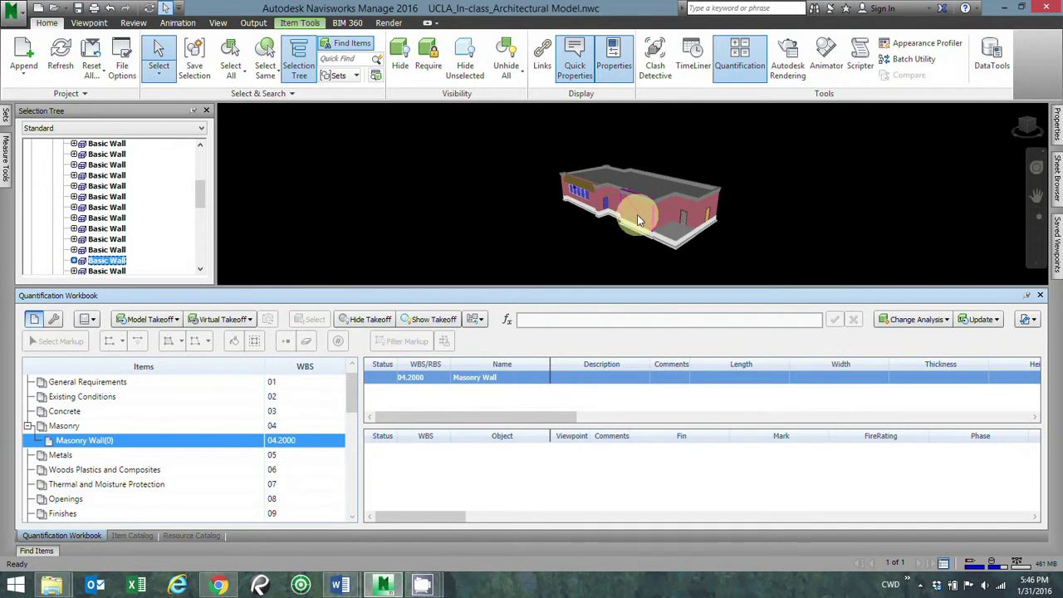
{"action": "left_click", "coordinate": [637, 214]}
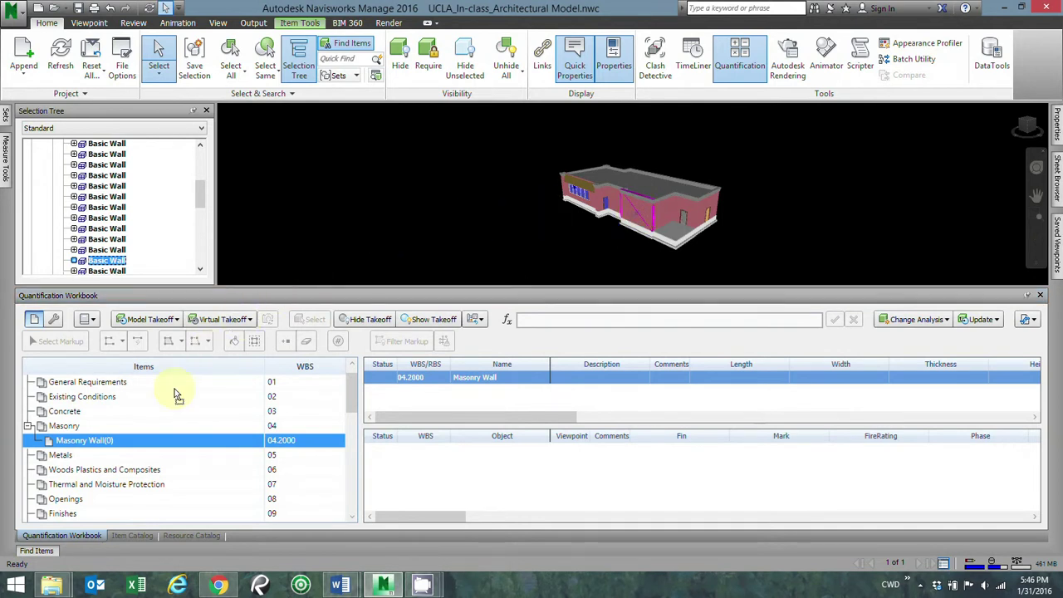
{"action": "left_click_drag", "start_coordinate": [84, 440], "coordinate": [84, 444]}
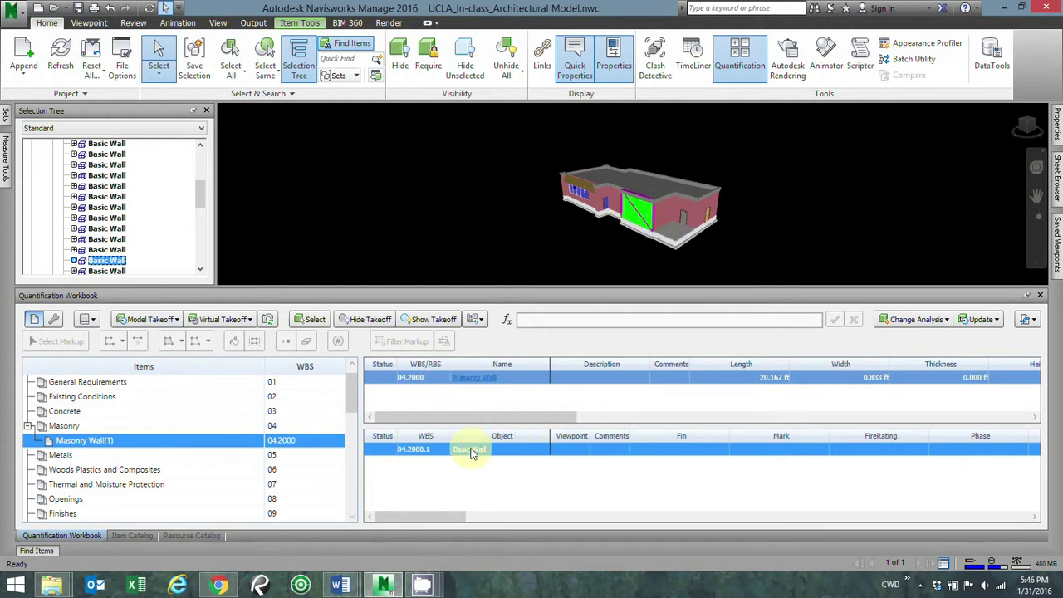
{"action": "right_click", "coordinate": [640, 436]}
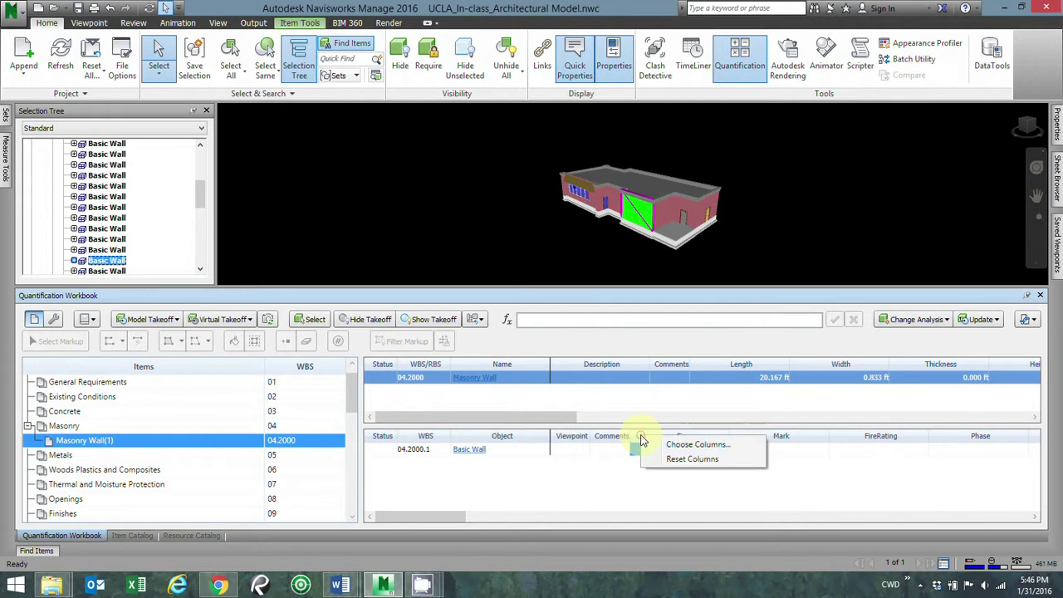
Step: Hide the Fin, Mark, FireRating, Phase, Level, Location, Room, Height2, Riser, GrossArea and Description2 columns
{"action": "left_click", "coordinate": [712, 449]}
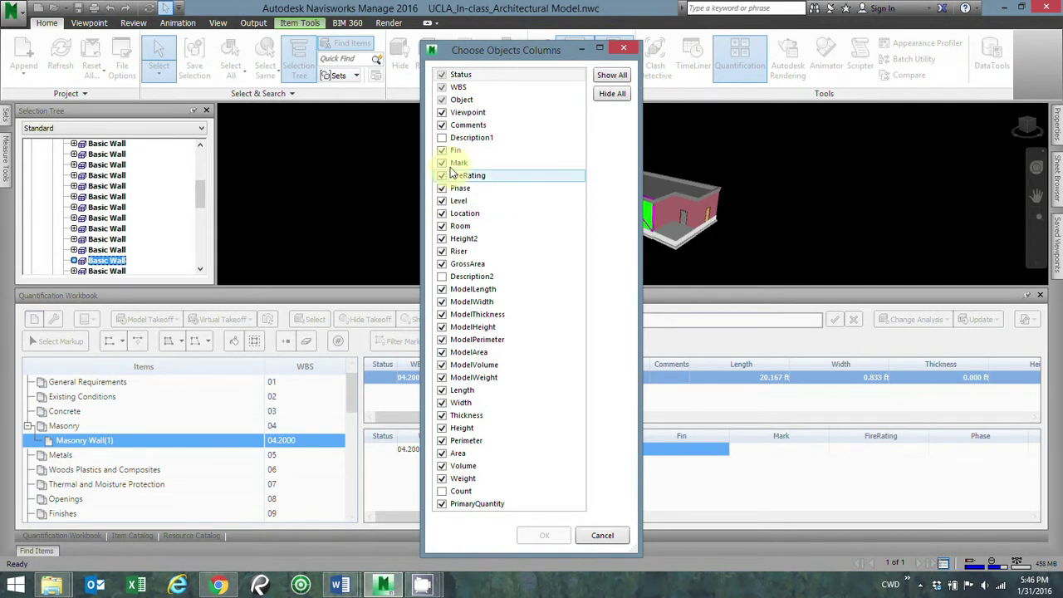
{"action": "left_click", "coordinate": [442, 150]}
{"action": "left_click", "coordinate": [442, 163]}
{"action": "left_click", "coordinate": [442, 175]}
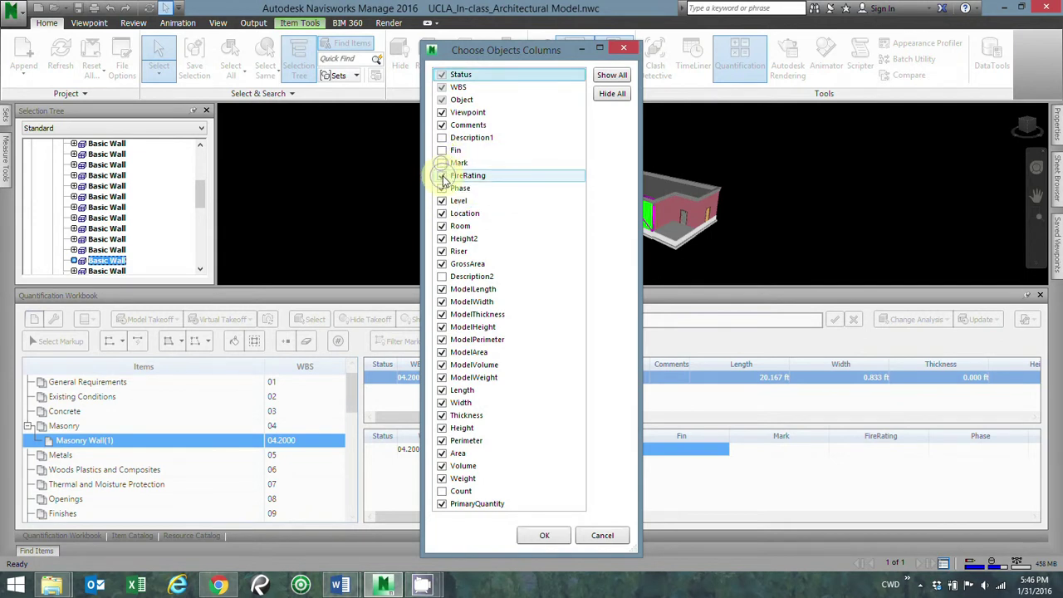
{"action": "left_click", "coordinate": [442, 187]}
{"action": "left_click", "coordinate": [442, 200]}
{"action": "left_click", "coordinate": [442, 213]}
{"action": "left_click", "coordinate": [442, 226]}
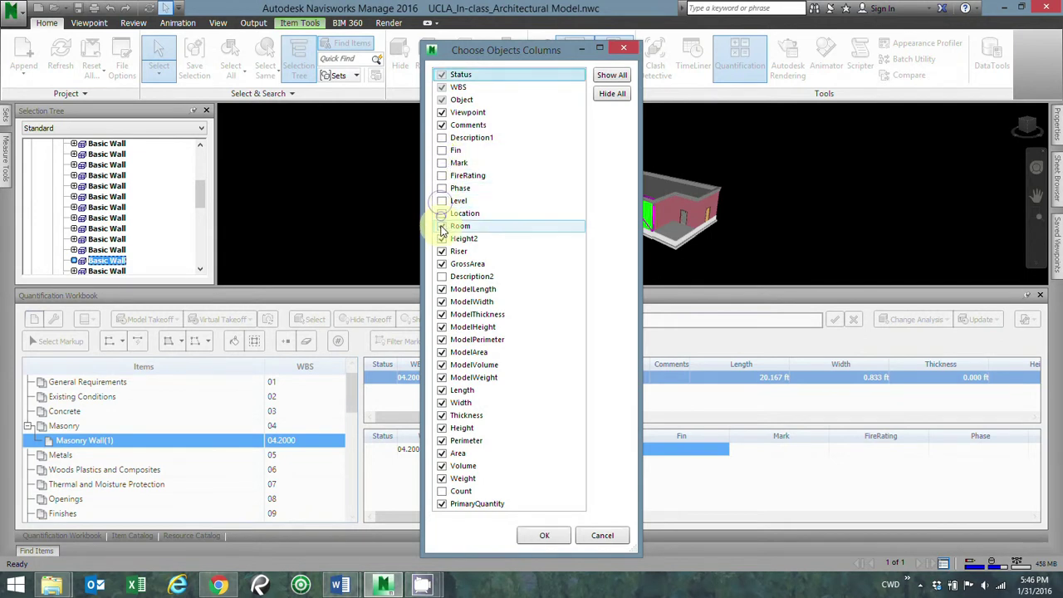
{"action": "left_click", "coordinate": [442, 238]}
{"action": "left_click", "coordinate": [442, 251]}
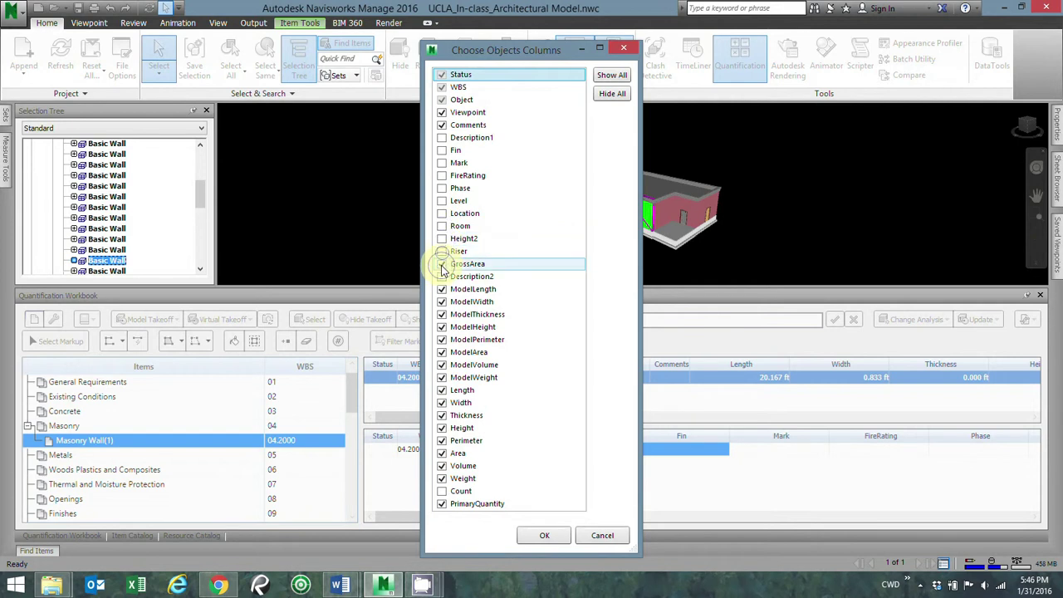
{"action": "left_click", "coordinate": [442, 265]}
{"action": "left_click", "coordinate": [442, 277]}
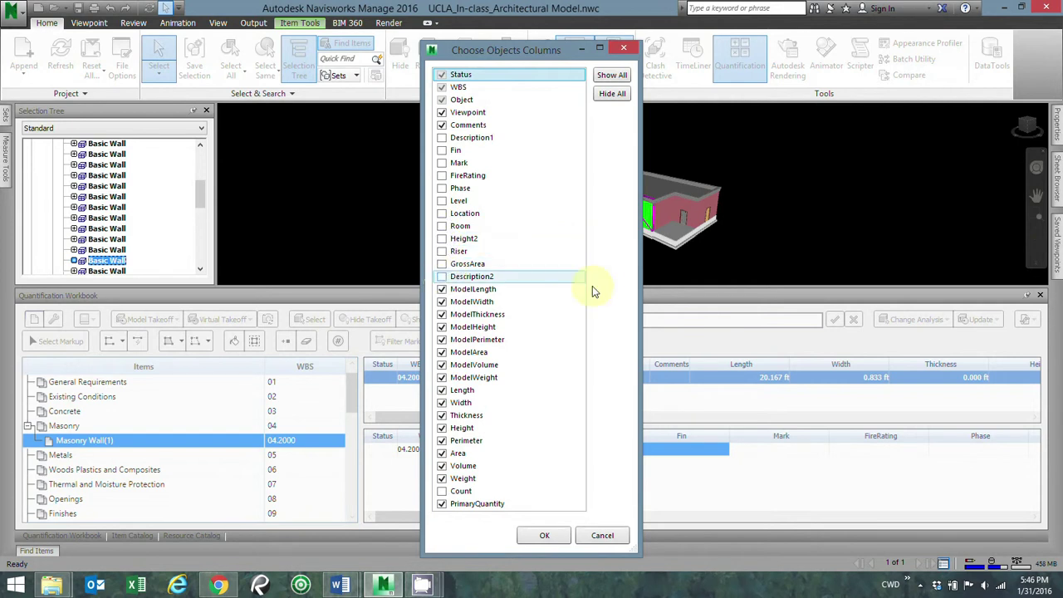
{"action": "left_click", "coordinate": [544, 535]}
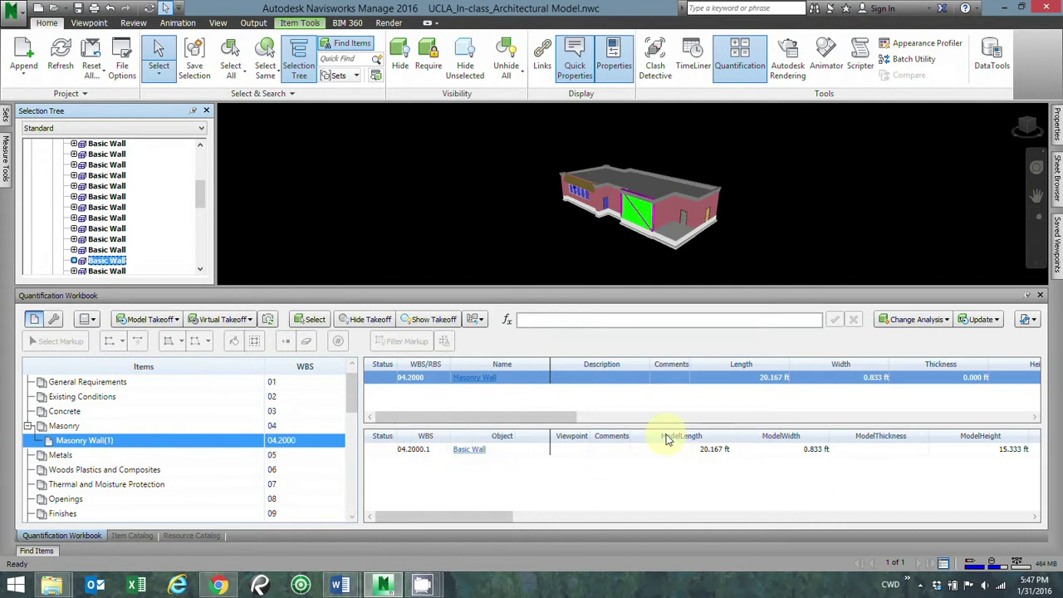
Step: Scroll the takeoff object grid sideways to review the ModelLength through Length columns
{"action": "left_click_drag", "start_coordinate": [491, 520], "coordinate": [706, 503]}
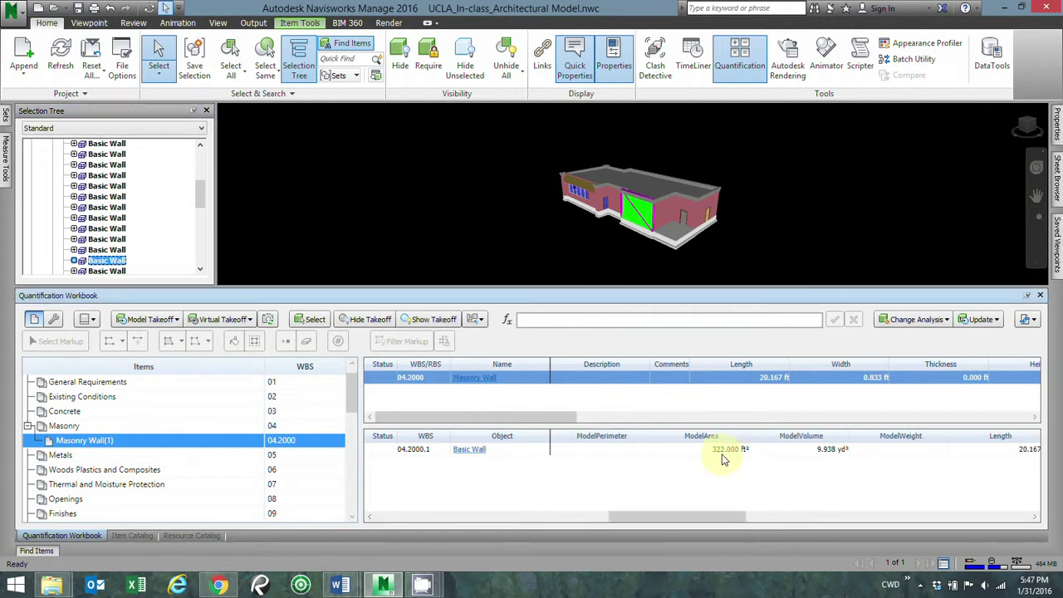
{"action": "left_click_drag", "start_coordinate": [719, 518], "coordinate": [603, 524]}
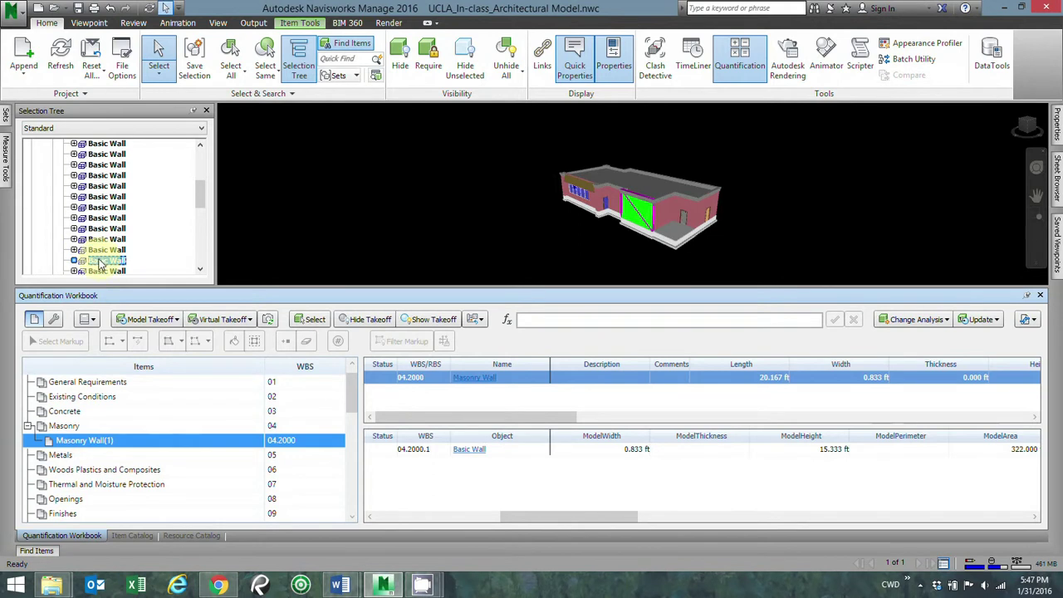
{"action": "mouse_move", "coordinate": [201, 203]}
{"action": "left_mouse_down"}
{"action": "mouse_move", "coordinate": [202, 186]}
{"action": "mouse_move", "coordinate": [201, 197]}
{"action": "left_mouse_up"}
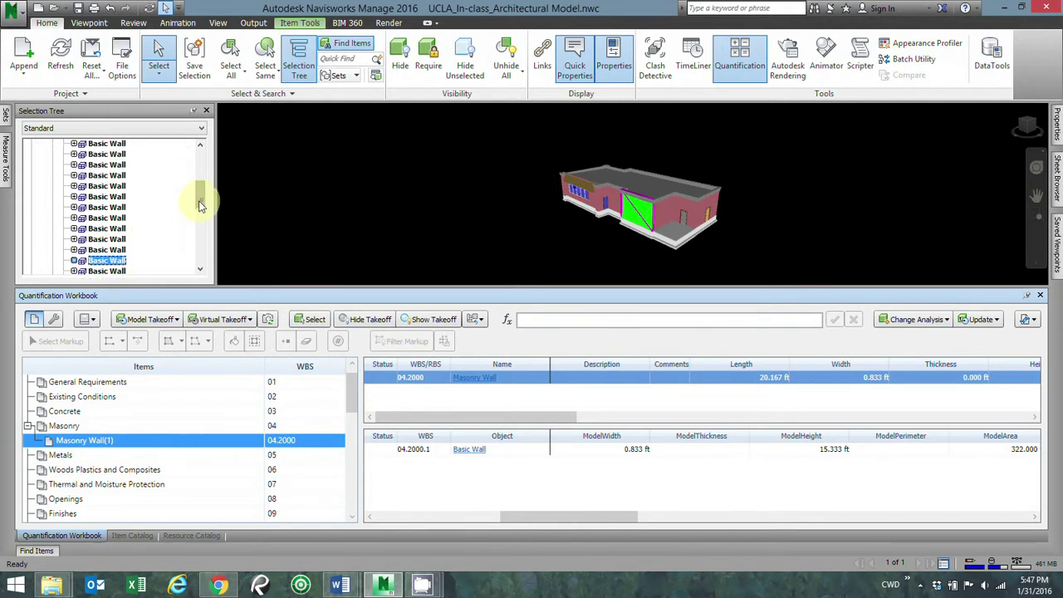
{"action": "left_click", "coordinate": [97, 260]}
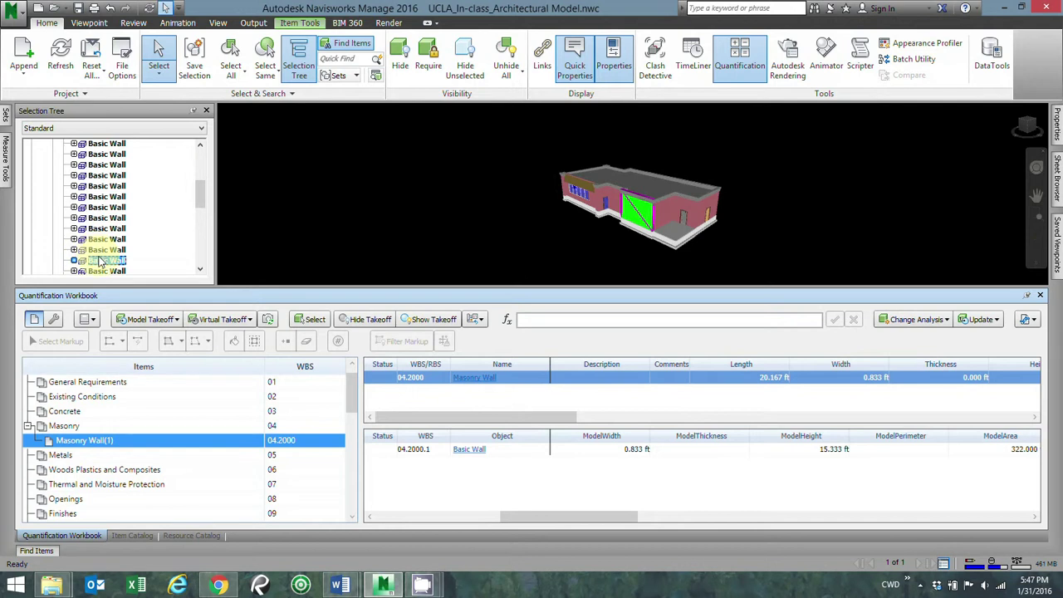
{"action": "left_click_drag", "start_coordinate": [98, 265], "coordinate": [91, 448]}
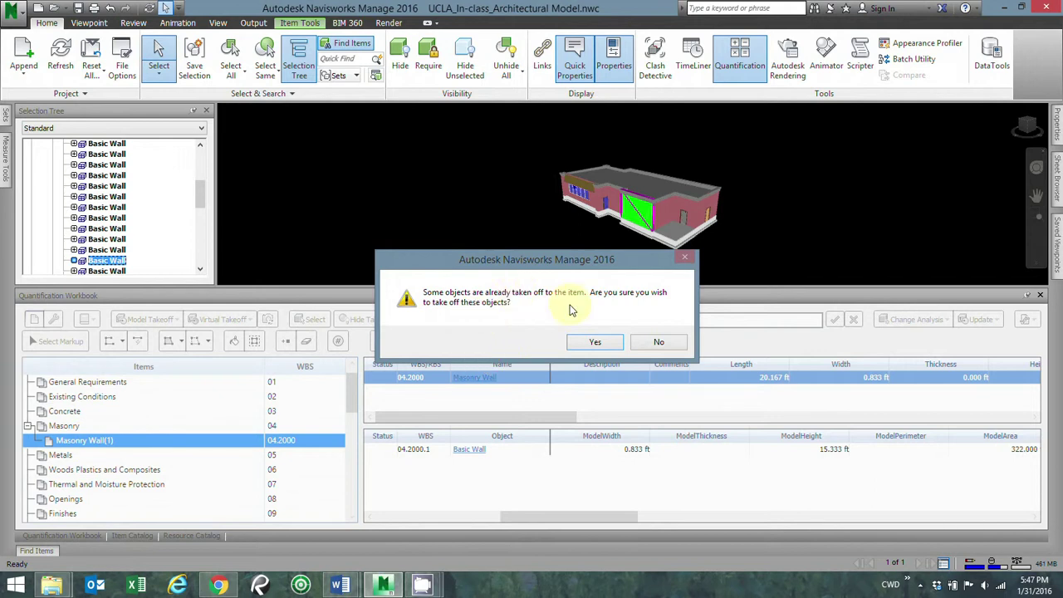
{"action": "left_click", "coordinate": [658, 342]}
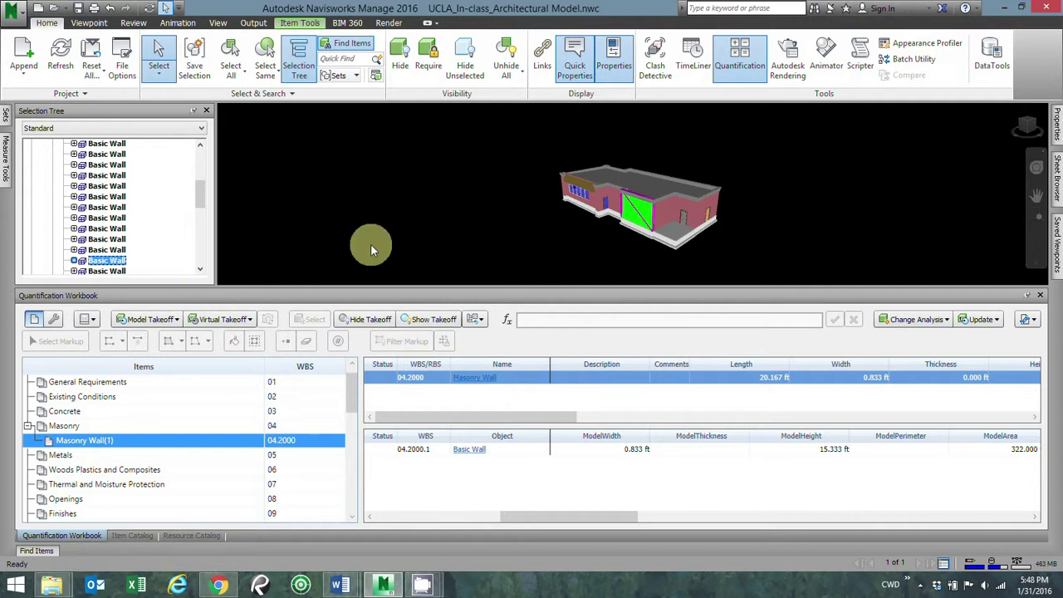
Step: Take off another Basic Wall from the Selection Tree into Masonry Wall as 04.2000.2
{"action": "left_click", "coordinate": [106, 249]}
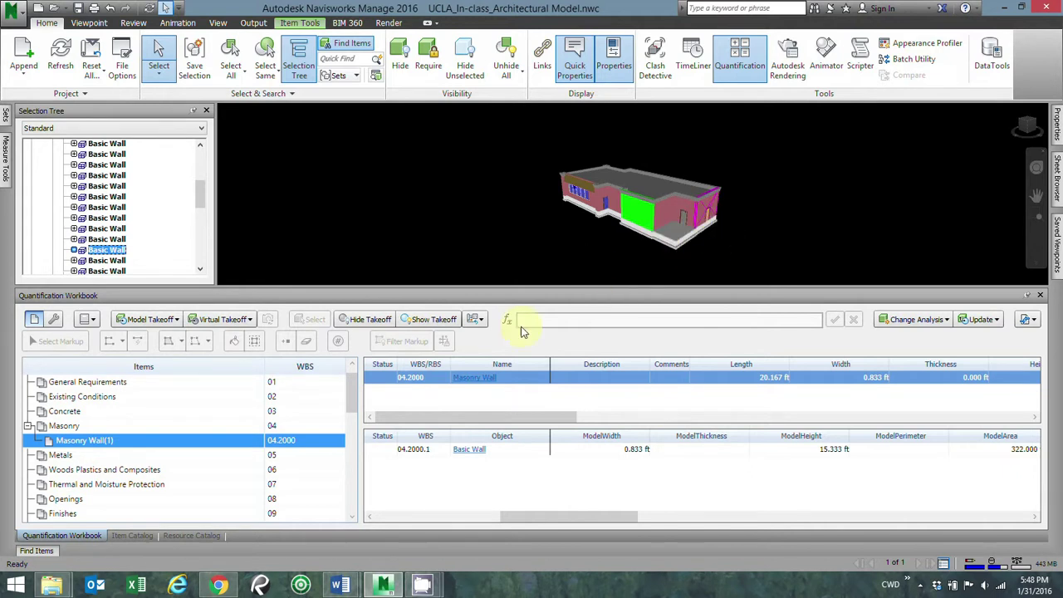
{"action": "left_click", "coordinate": [79, 445]}
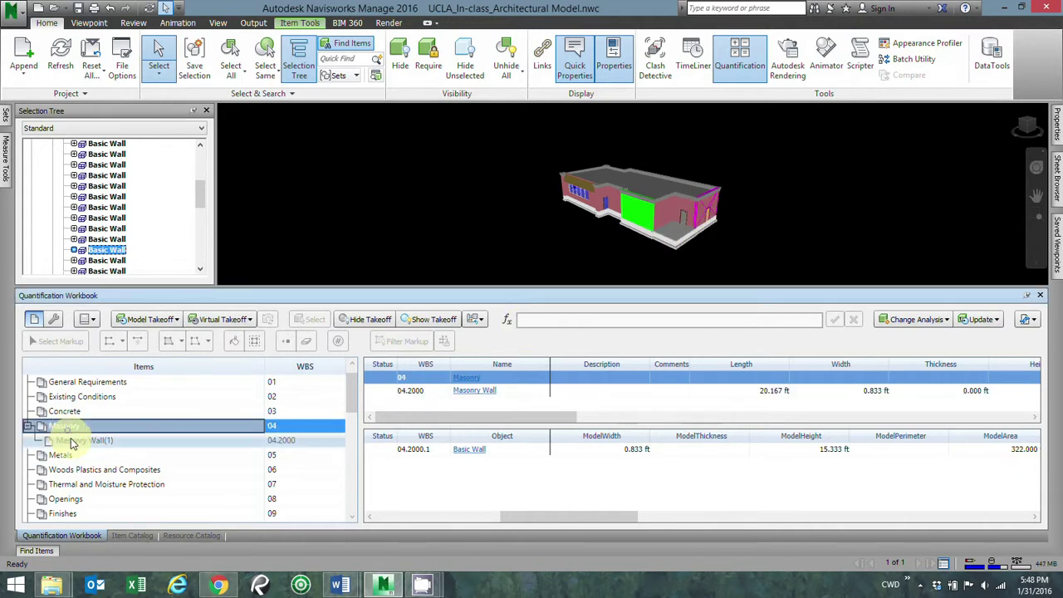
{"action": "left_click", "coordinate": [79, 447]}
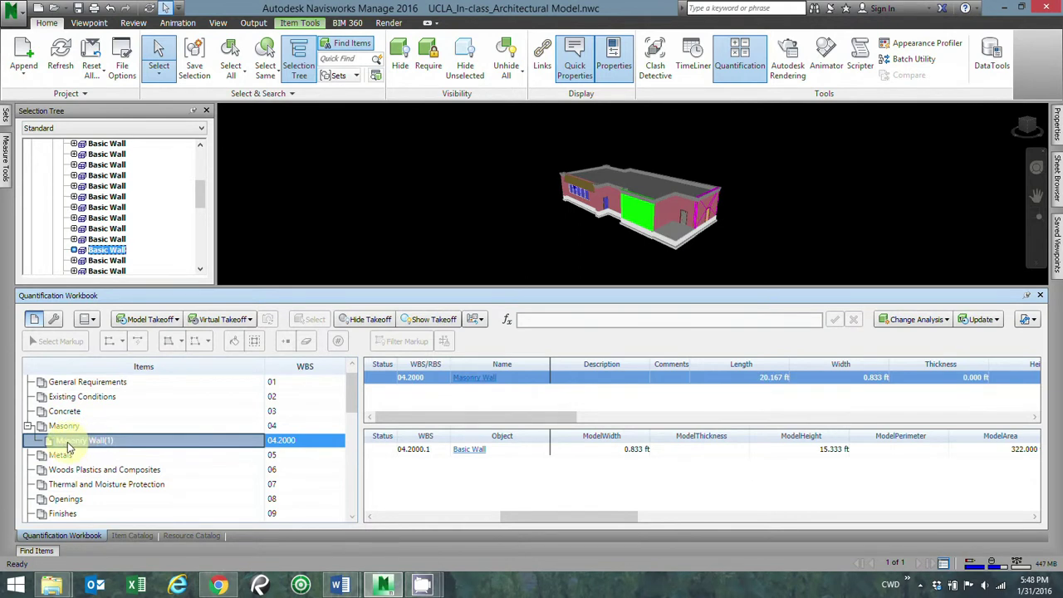
{"action": "right_click", "coordinate": [68, 445]}
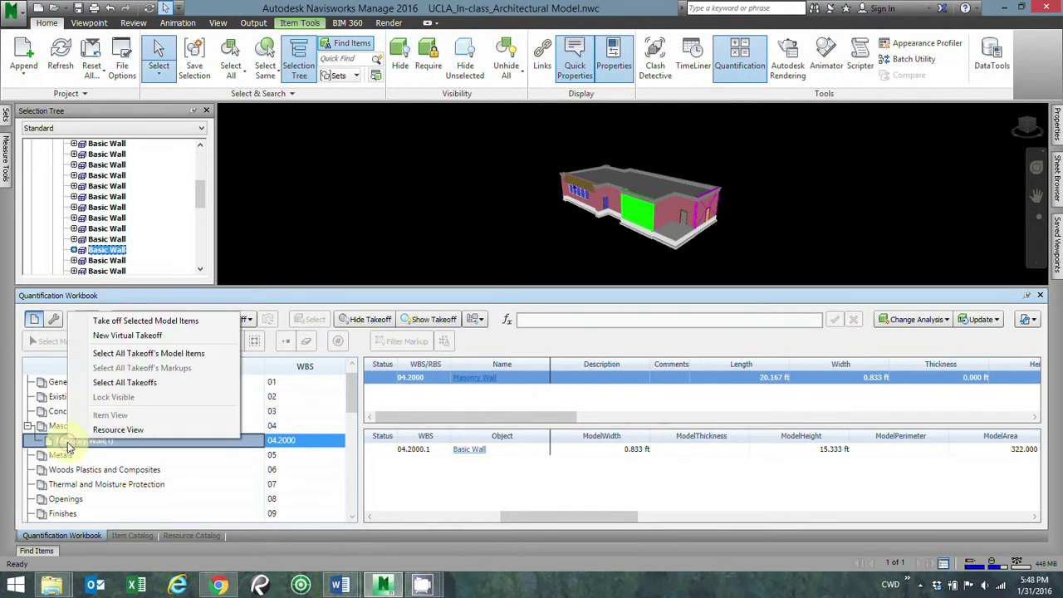
{"action": "left_click", "coordinate": [133, 323]}
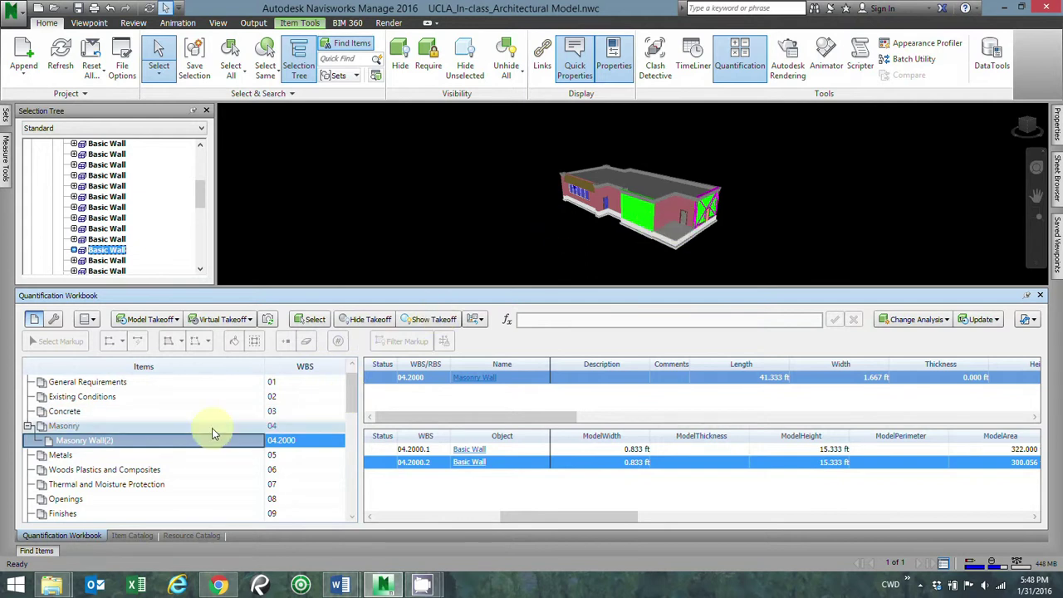
{"action": "left_click", "coordinate": [75, 440]}
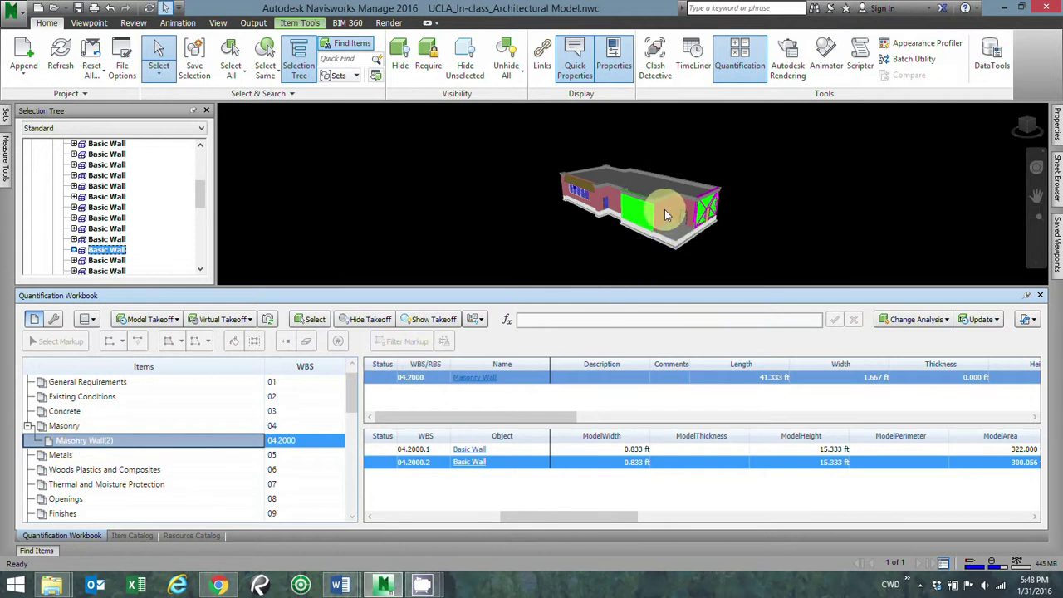
Step: Take off a third wall picked in the 3D view into Masonry Wall as 04.2000.3
{"action": "left_click", "coordinate": [665, 210]}
{"action": "right_click", "coordinate": [665, 209]}
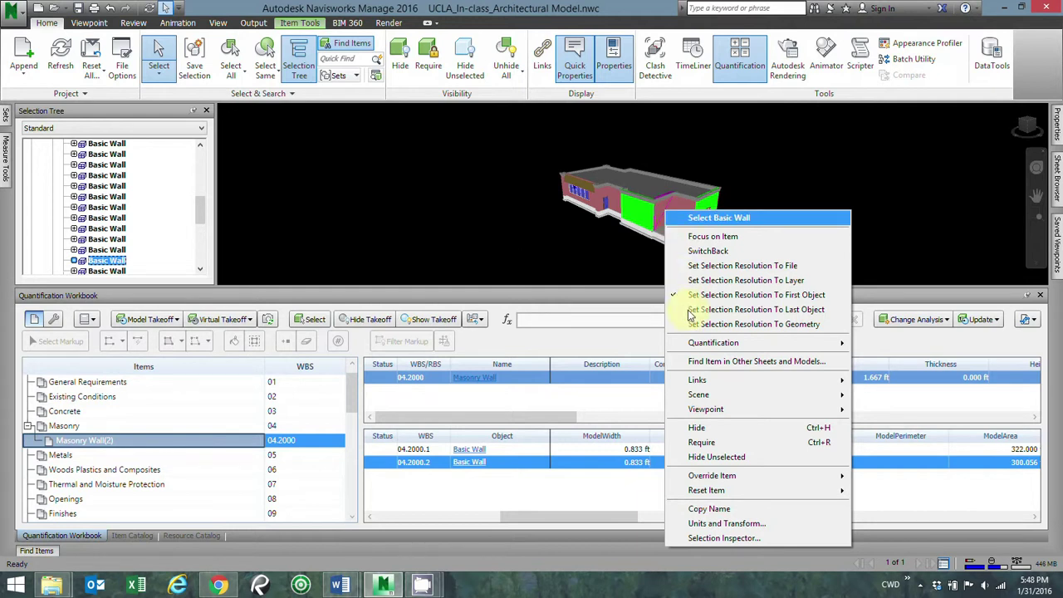
{"action": "mouse_move", "coordinate": [692, 346]}
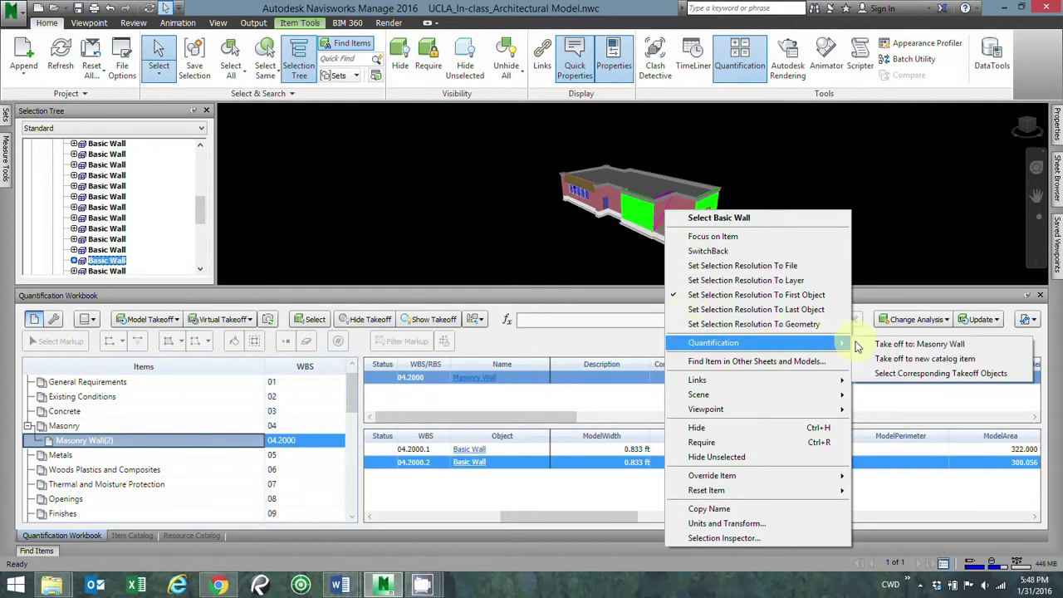
{"action": "left_click", "coordinate": [944, 347]}
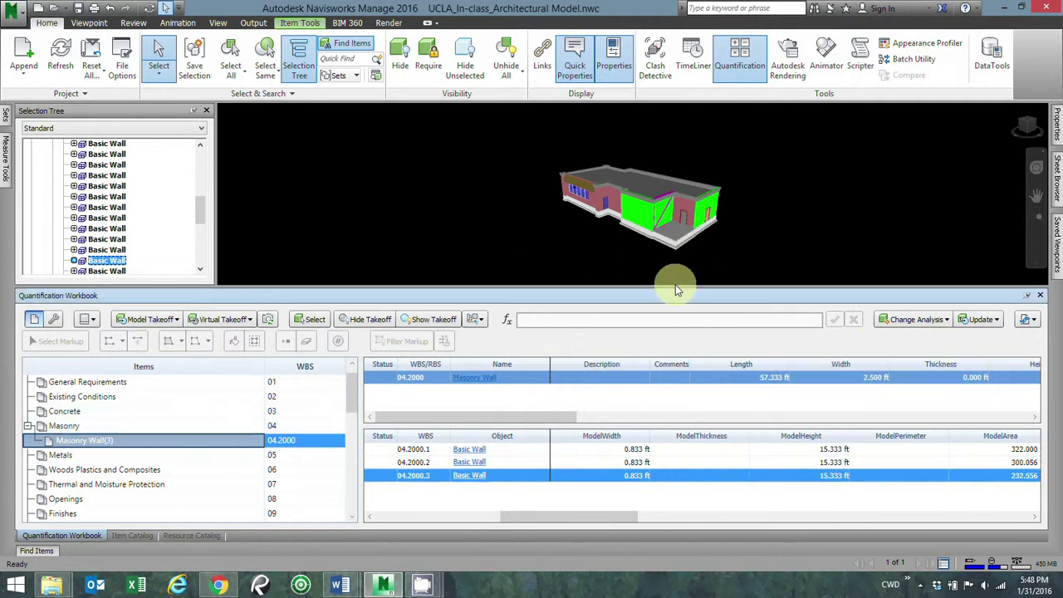
Step: Orbit the model and select five more Basic Walls together
{"action": "mouse_move", "coordinate": [677, 211]}
{"action": "middle_mouse_down", "text": "shift"}
{"action": "mouse_move", "coordinate": [598, 190]}
{"action": "mouse_move", "coordinate": [455, 216]}
{"action": "mouse_move", "coordinate": [742, 209]}
{"action": "mouse_move", "coordinate": [640, 171]}
{"action": "mouse_move", "coordinate": [625, 191]}
{"action": "mouse_move", "coordinate": [553, 187]}
{"action": "mouse_move", "coordinate": [576, 185]}
{"action": "mouse_move", "coordinate": [501, 204]}
{"action": "mouse_move", "coordinate": [549, 217]}
{"action": "mouse_move", "coordinate": [545, 227]}
{"action": "middle_mouse_up", "text": "shift"}
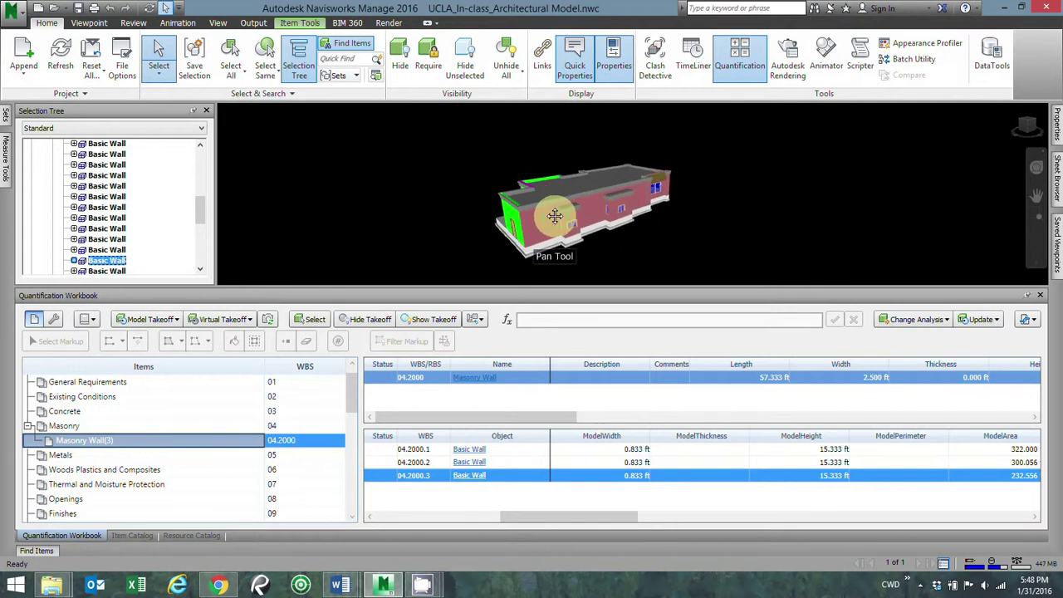
{"action": "left_click", "coordinate": [545, 227]}
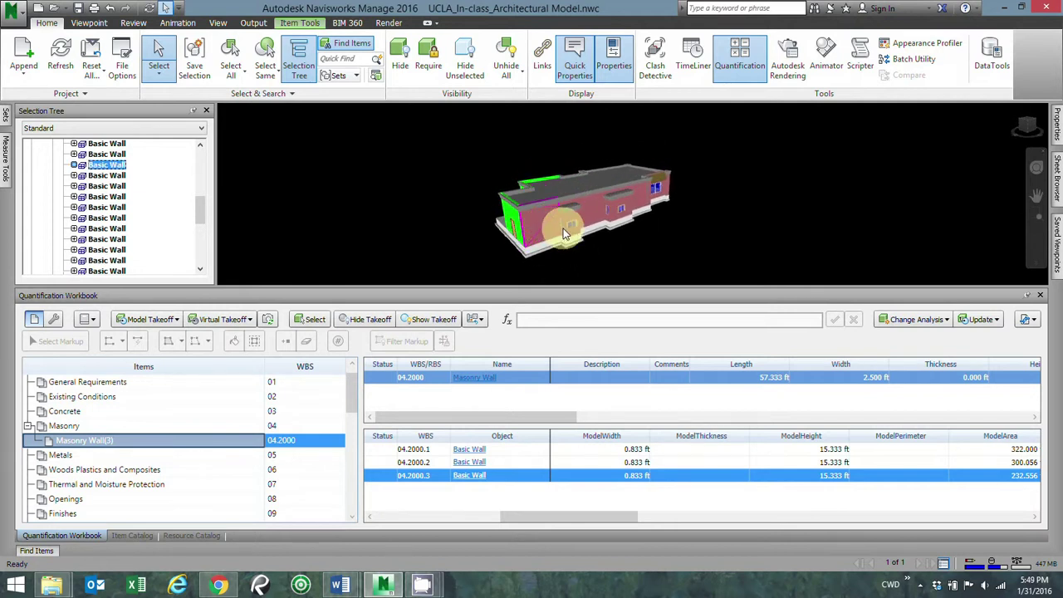
{"action": "left_click", "coordinate": [572, 232], "text": "ctrl"}
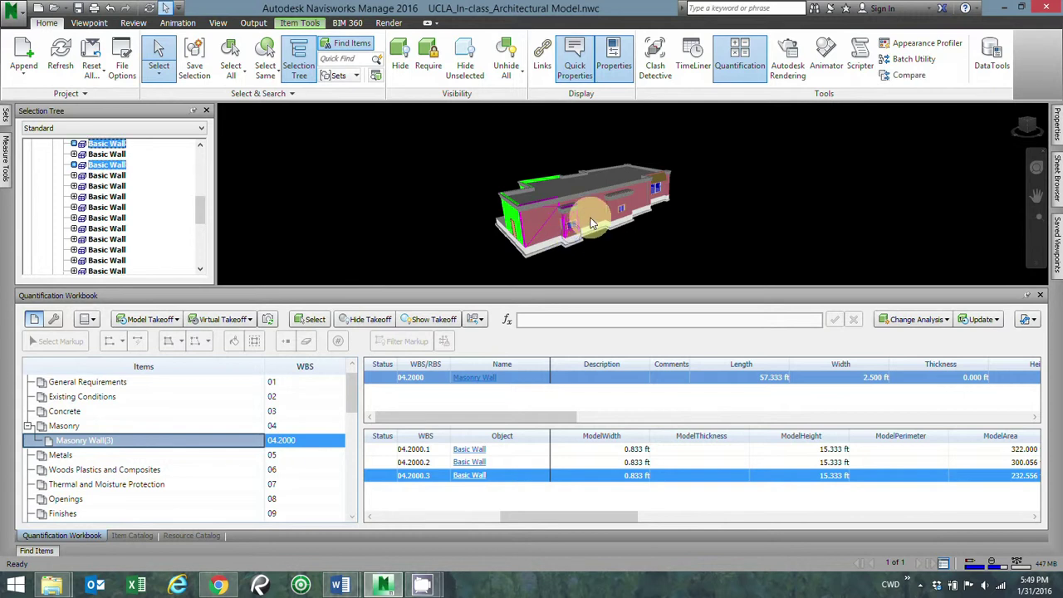
{"action": "left_click", "coordinate": [583, 223], "text": "ctrl"}
{"action": "left_click", "coordinate": [632, 205], "text": "ctrl"}
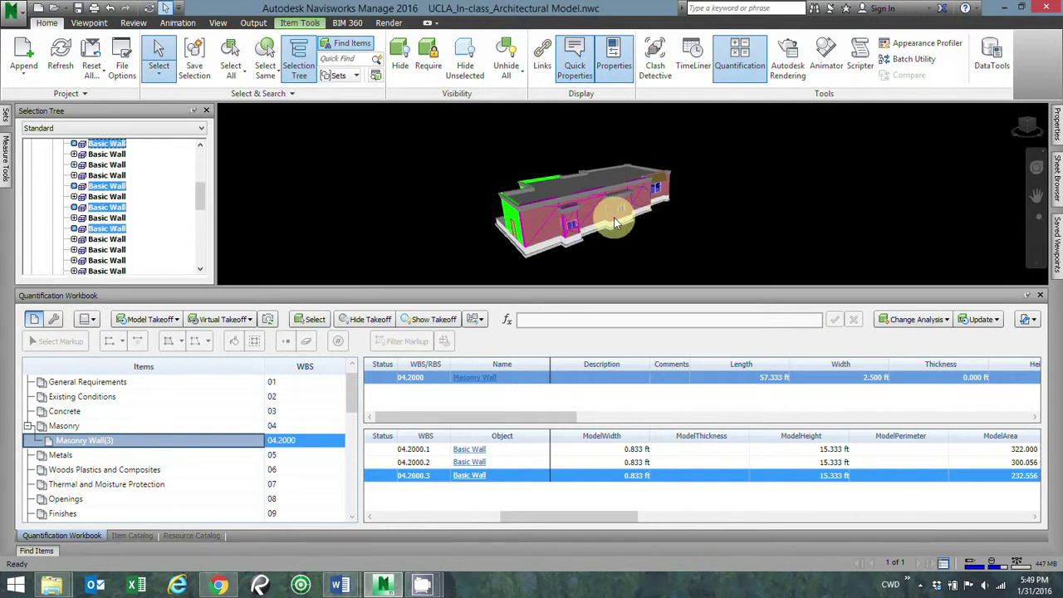
{"action": "left_click", "coordinate": [605, 226], "text": "ctrl"}
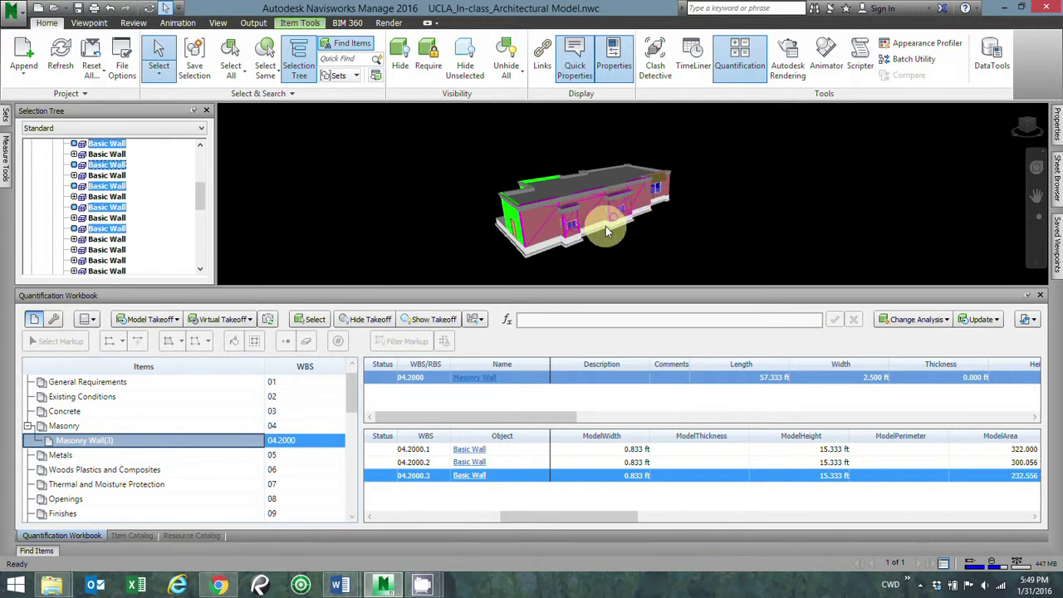
Step: Take off the five selected walls into Masonry Wall, bringing it to 8 walls totalling 120.521 ft
{"action": "right_click", "coordinate": [86, 440]}
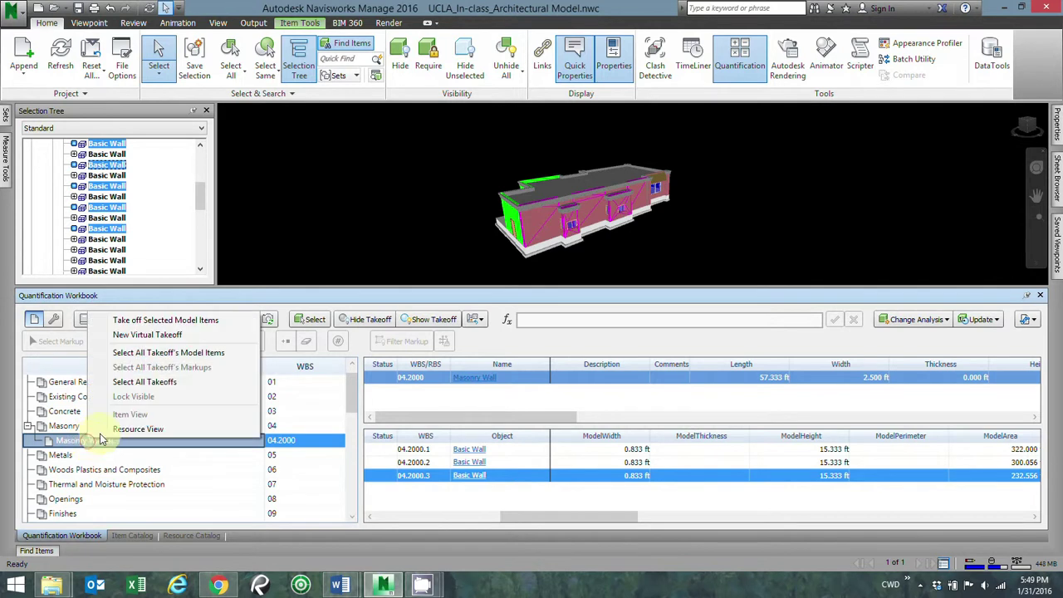
{"action": "left_click", "coordinate": [153, 321]}
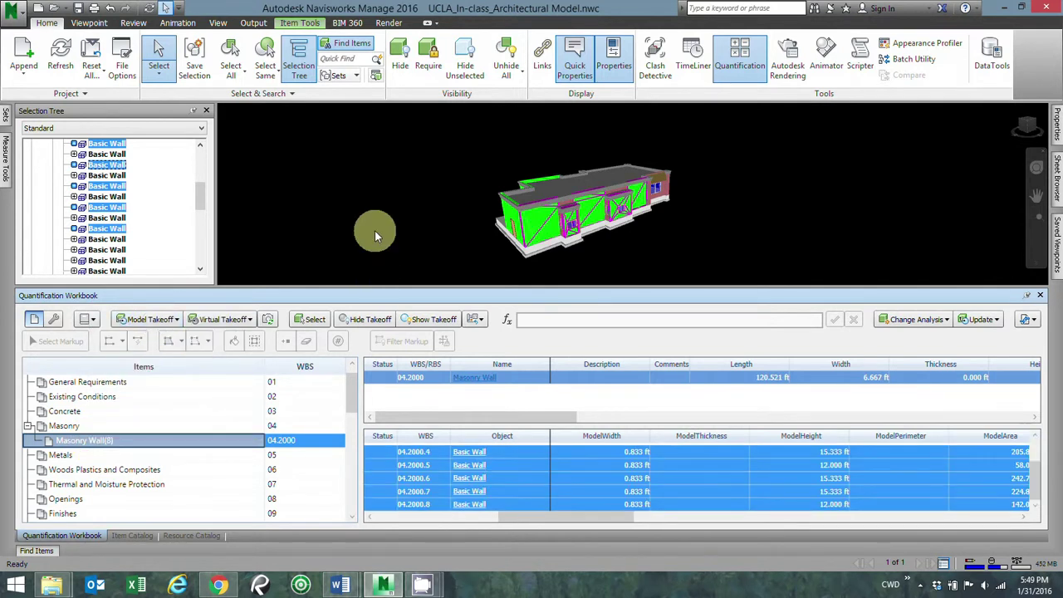
{"action": "left_click", "coordinate": [442, 215]}
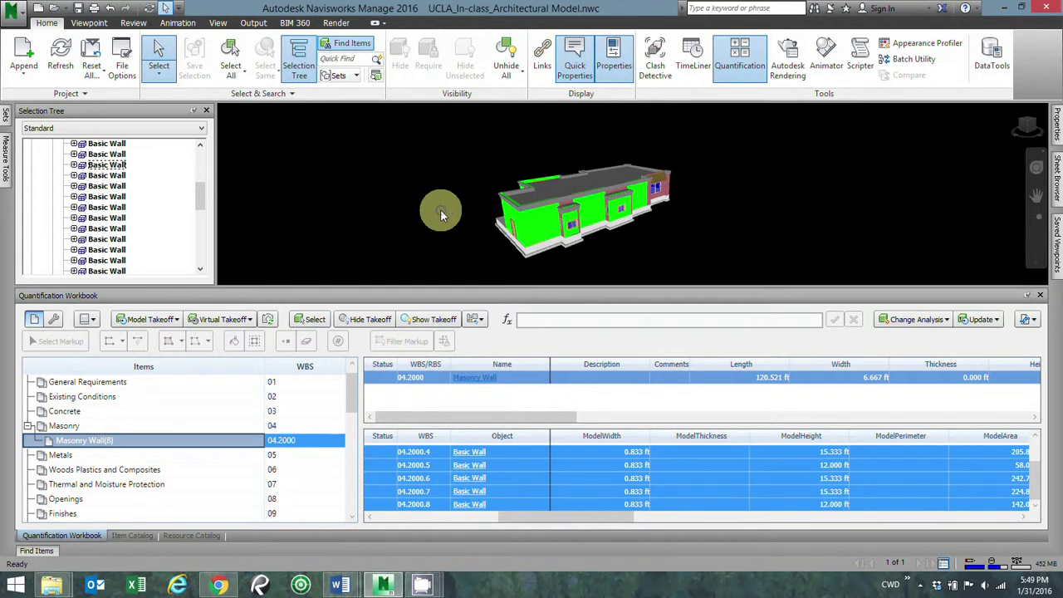